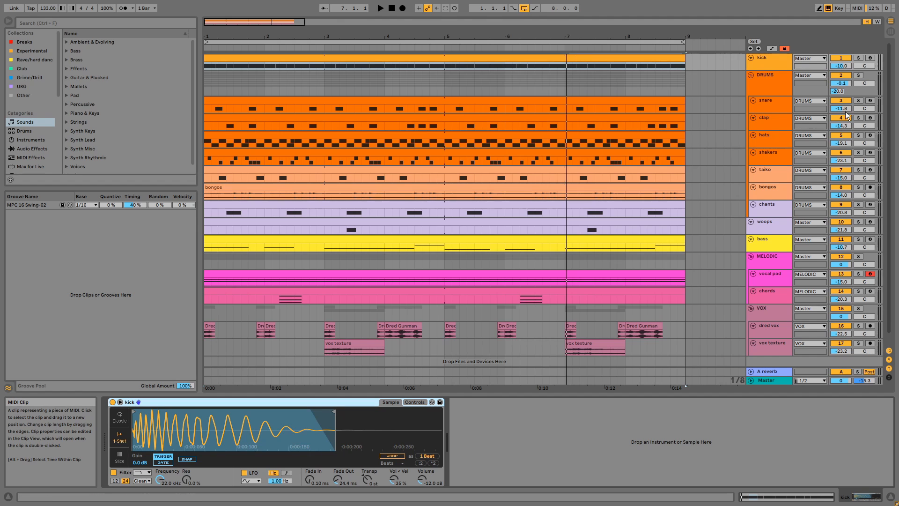
# Audition the snare track in solo, unsolo it, and inspect its clip notes and EQ Eight
pyautogui.click(858, 101)
pyautogui.click(678, 103)
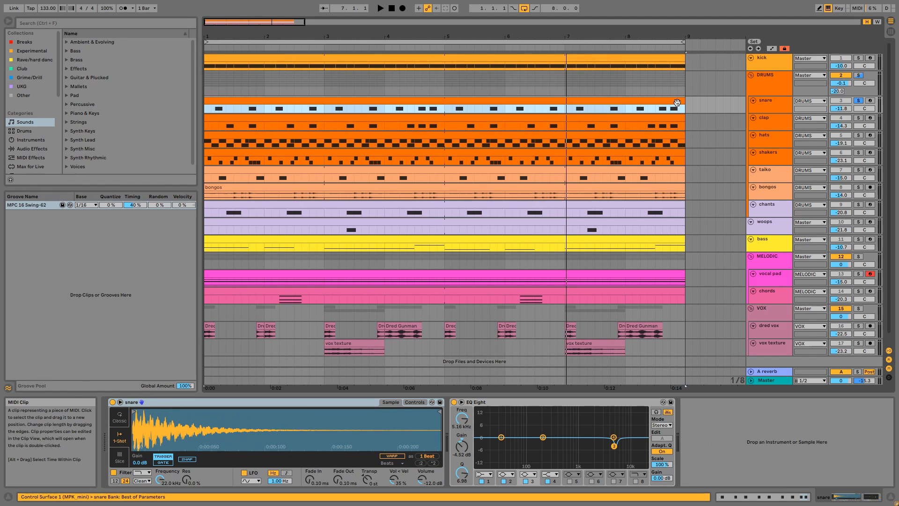
pyautogui.press('space')
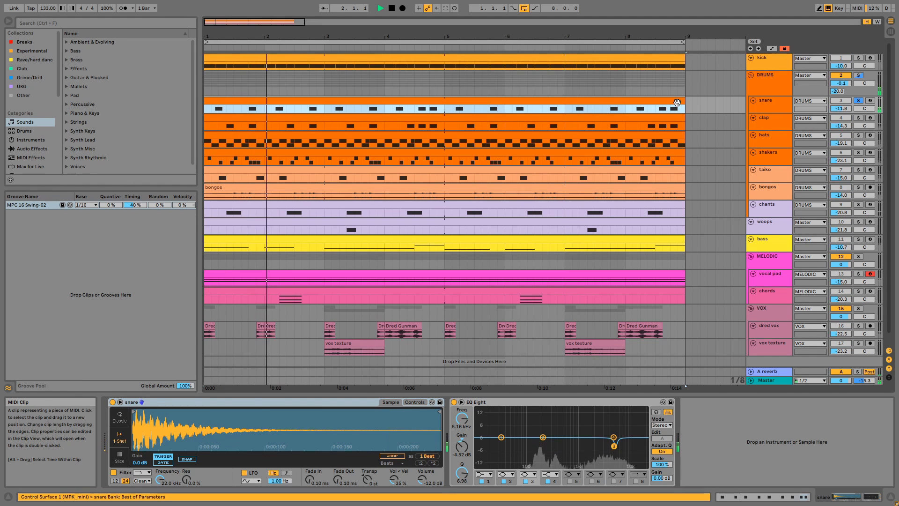
pyautogui.click(859, 99)
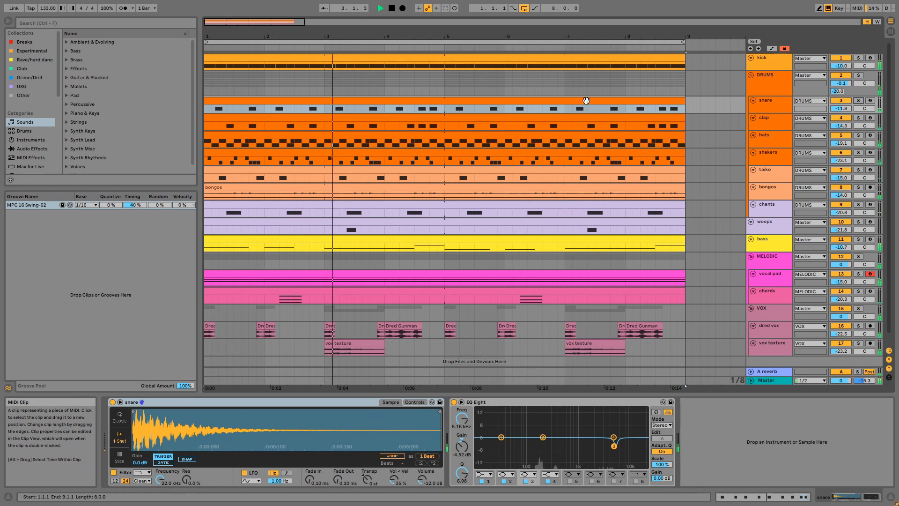
pyautogui.doubleClick(581, 101)
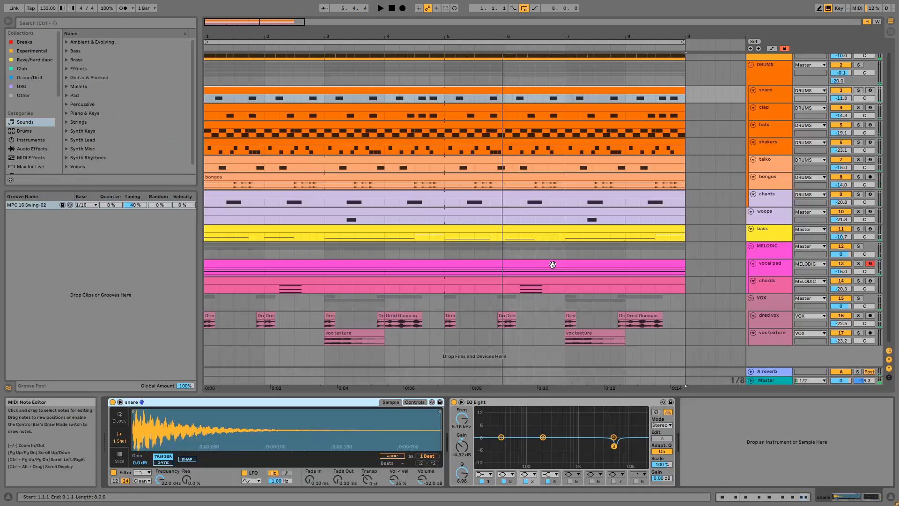
pyautogui.click(532, 404)
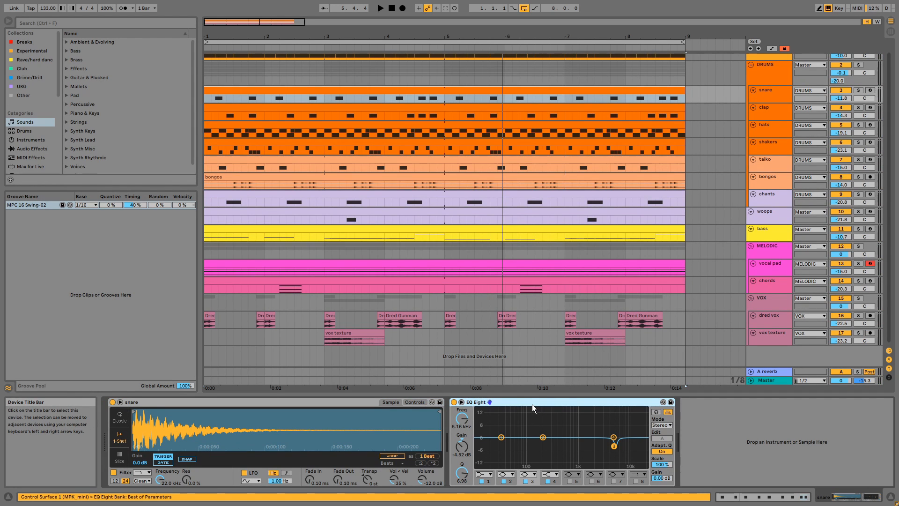
# Audition the clap track in solo, view its clip's MIDI notes, and return it to the full mix before stopping playback
pyautogui.click(858, 107)
pyautogui.click(606, 116)
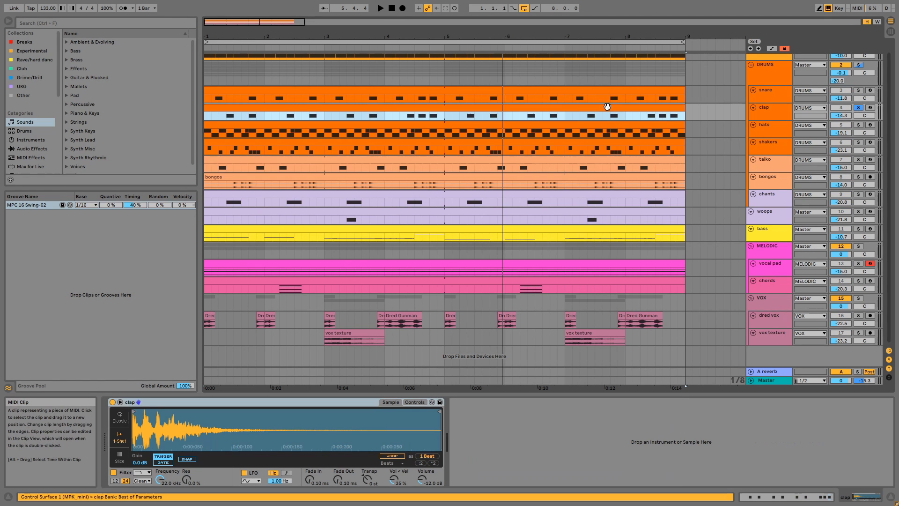
pyautogui.press('space')
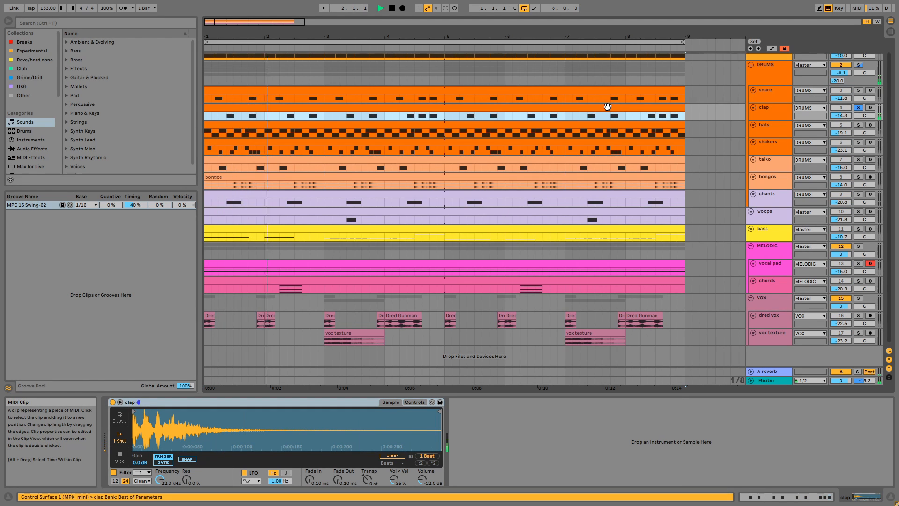
pyautogui.doubleClick(607, 108)
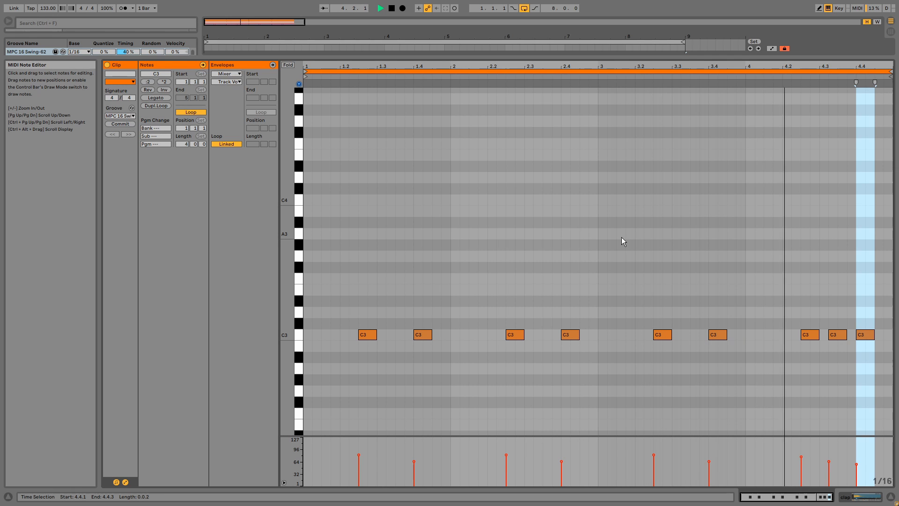
pyautogui.hotkey('shift', 'Tab')
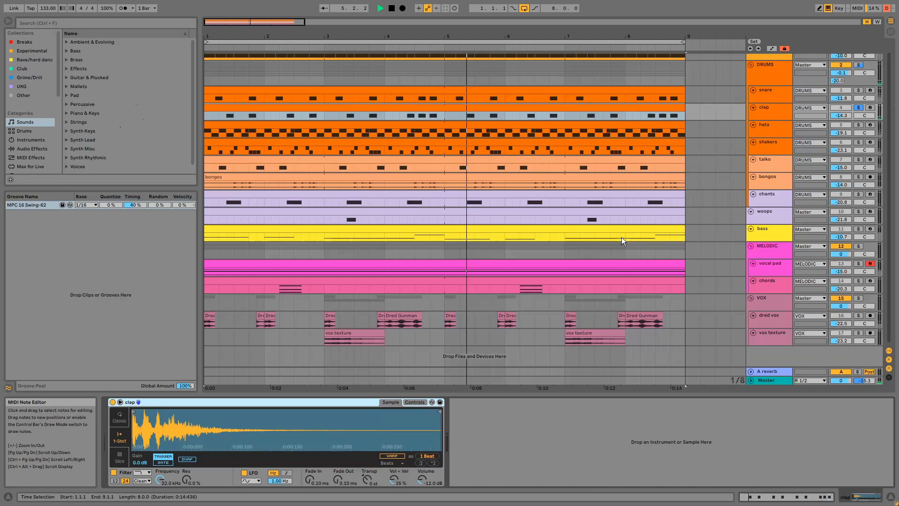
pyautogui.click(858, 107)
pyautogui.click(617, 115)
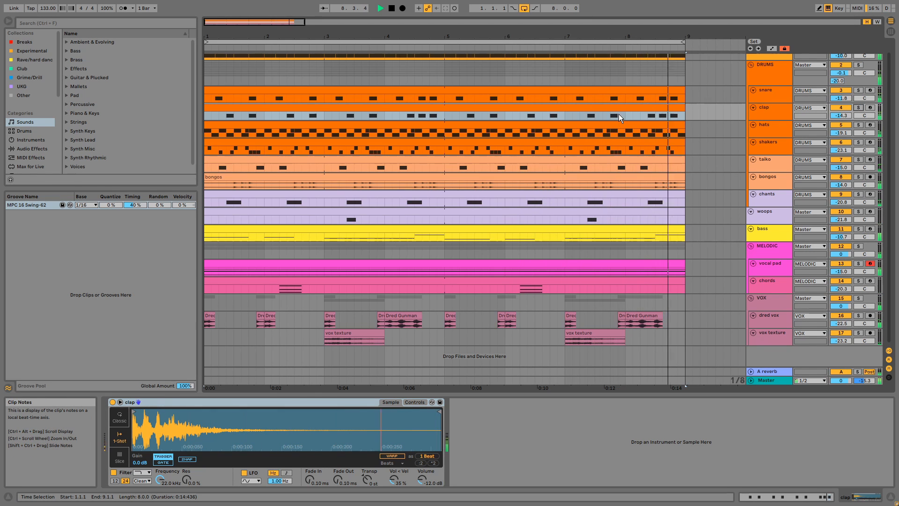
pyautogui.press('space')
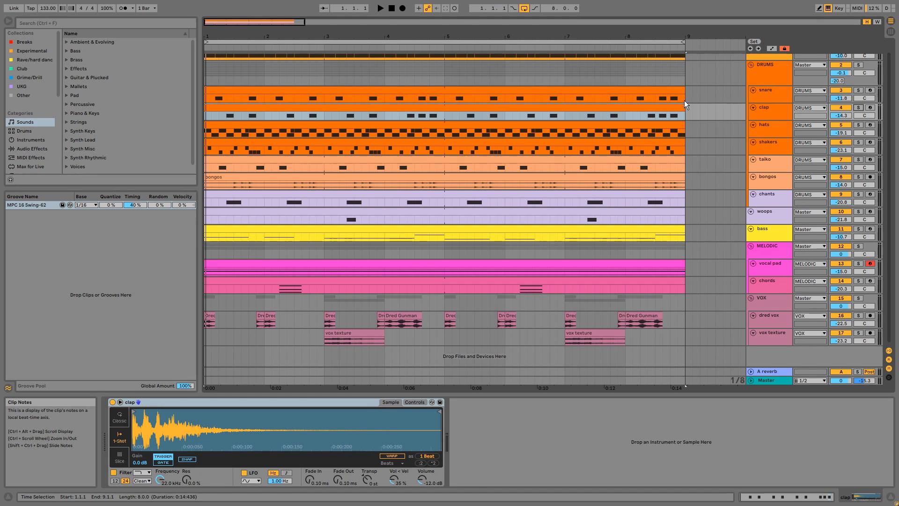
# Preview the Drum Rack sounds of the hats track, play the track in solo, view its clip's MIDI notes, and unsolo it
pyautogui.click(756, 124)
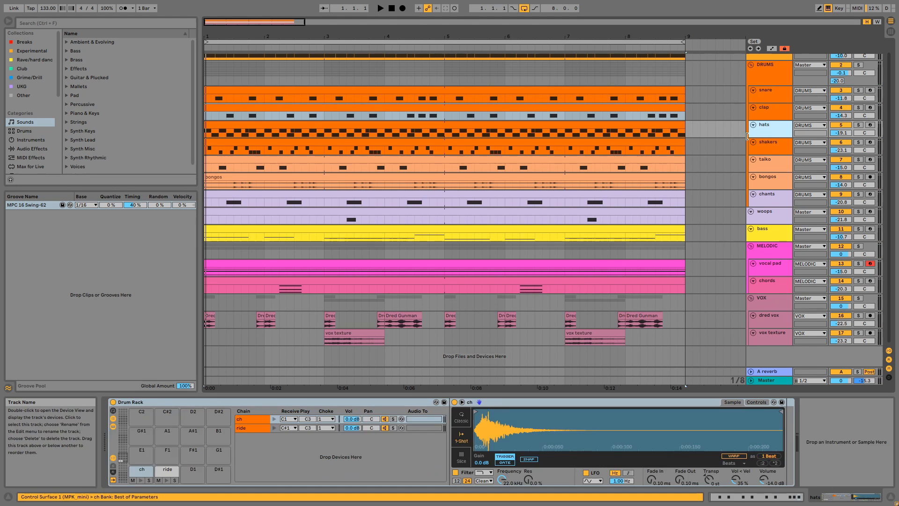
pyautogui.click(141, 479)
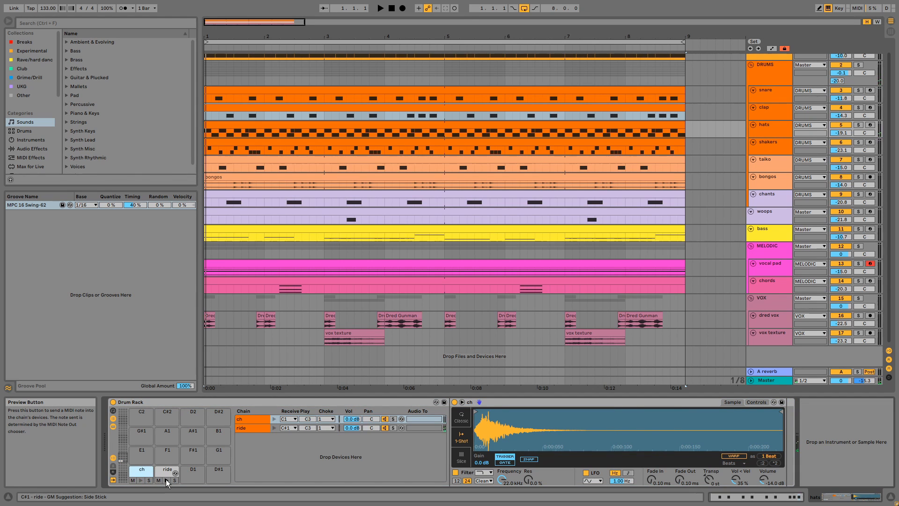
pyautogui.click(857, 127)
pyautogui.click(617, 129)
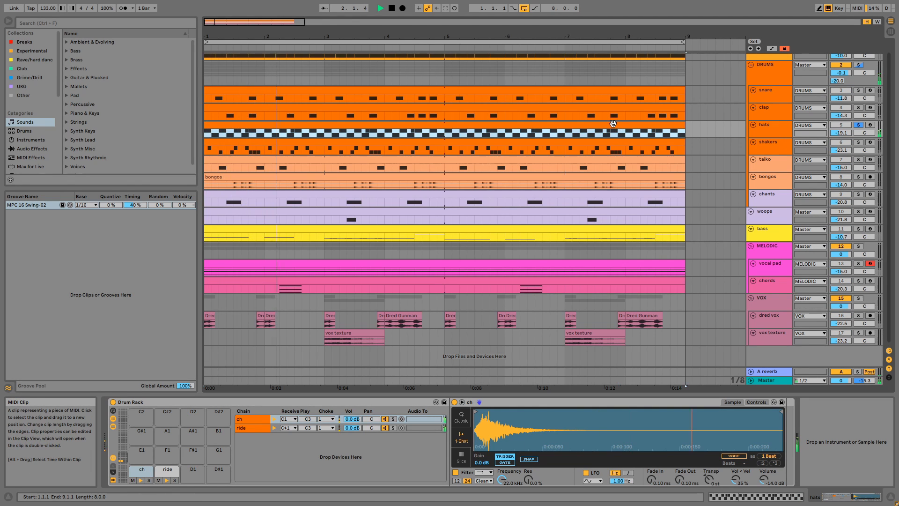
pyautogui.doubleClick(612, 124)
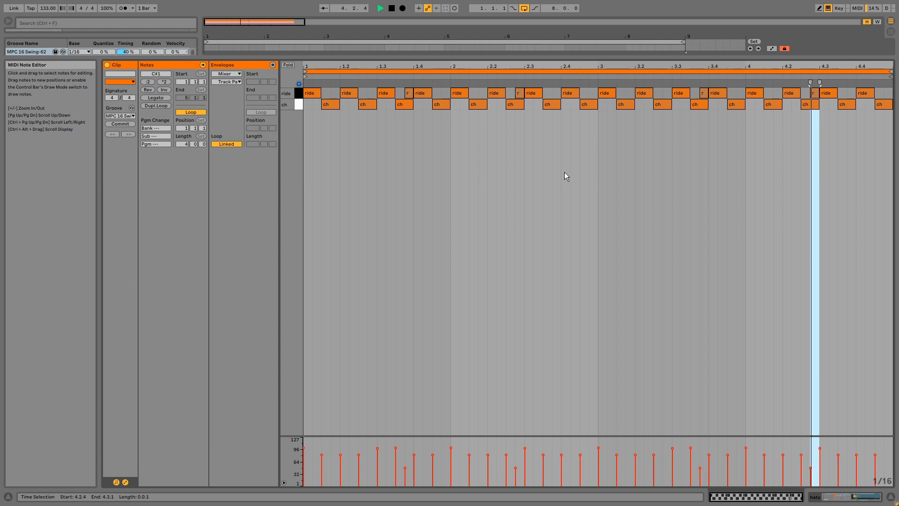
pyautogui.hotkey('shift', 'Tab')
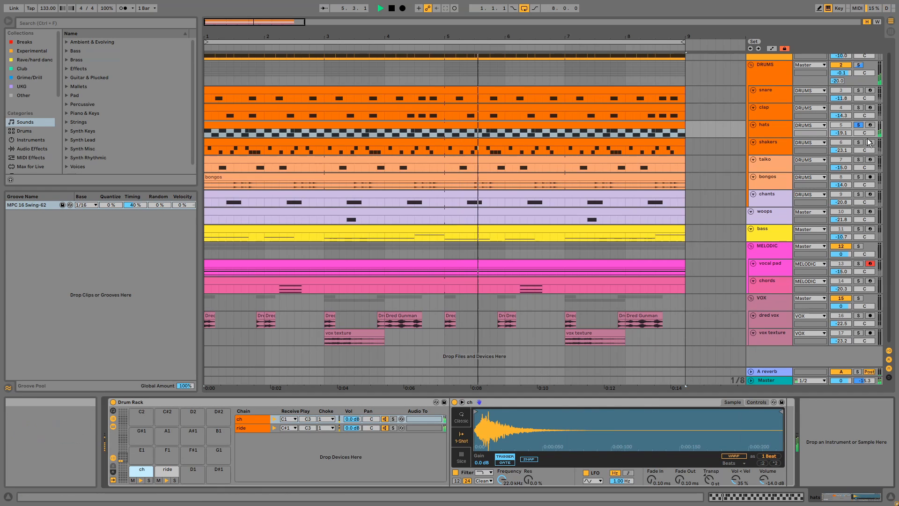
pyautogui.click(858, 124)
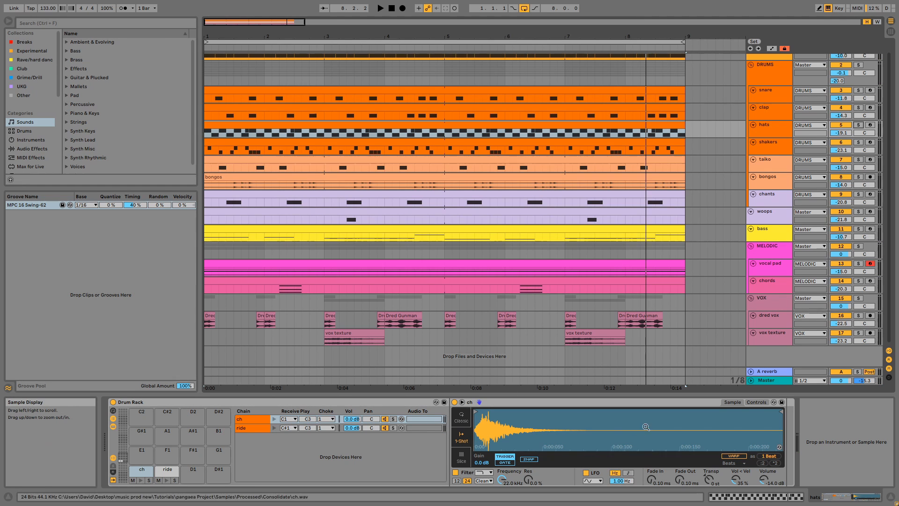
# Show the Simpler controls of the ch and ride pads in the hats rack to check their pan settings
pyautogui.click(756, 402)
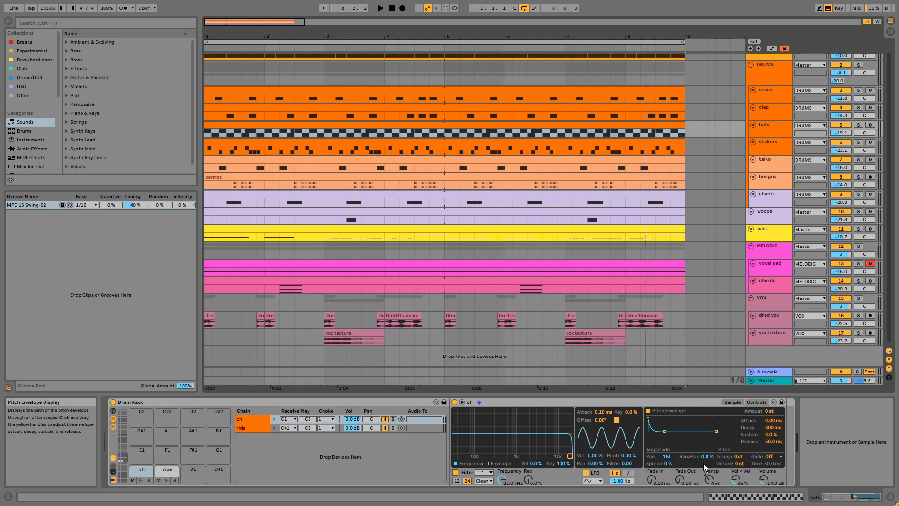
pyautogui.click(168, 470)
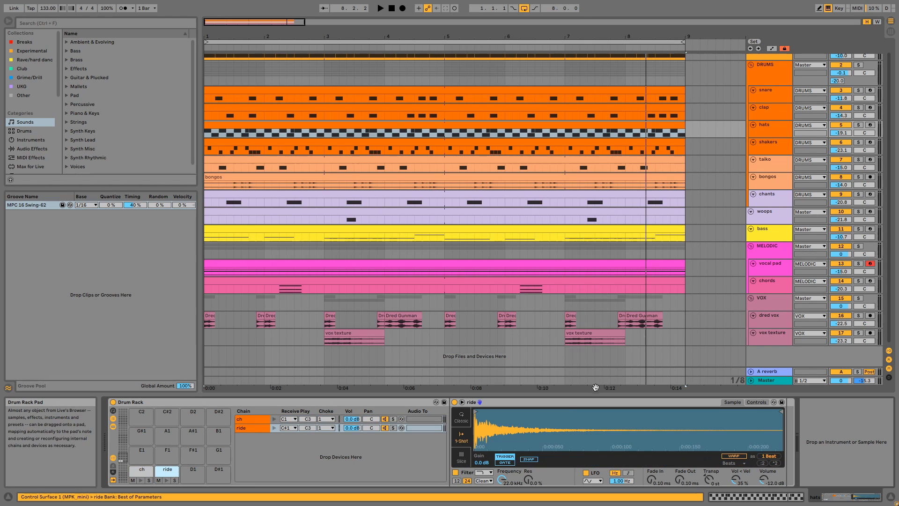
pyautogui.click(755, 403)
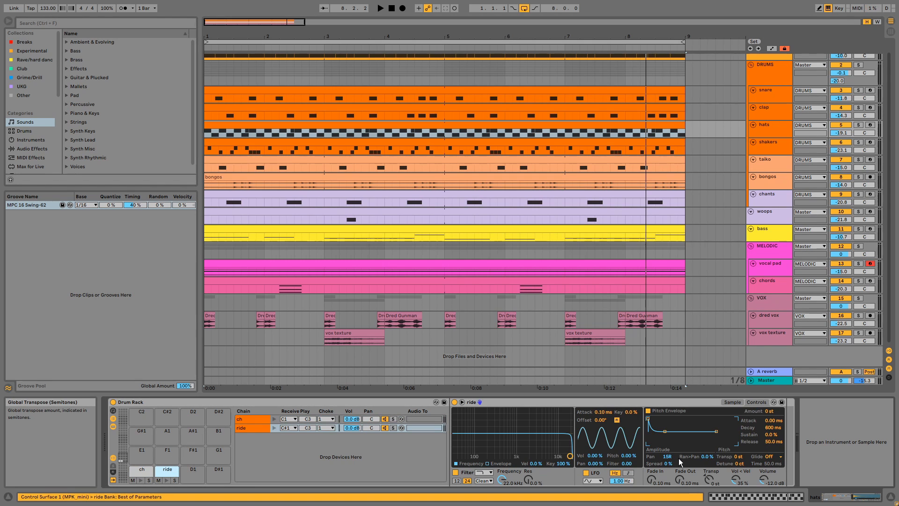
# Preview the cabasa and shaker pads of the shakers track and show the shaker's Simpler controls to check its pan
pyautogui.click(763, 147)
pyautogui.click(143, 480)
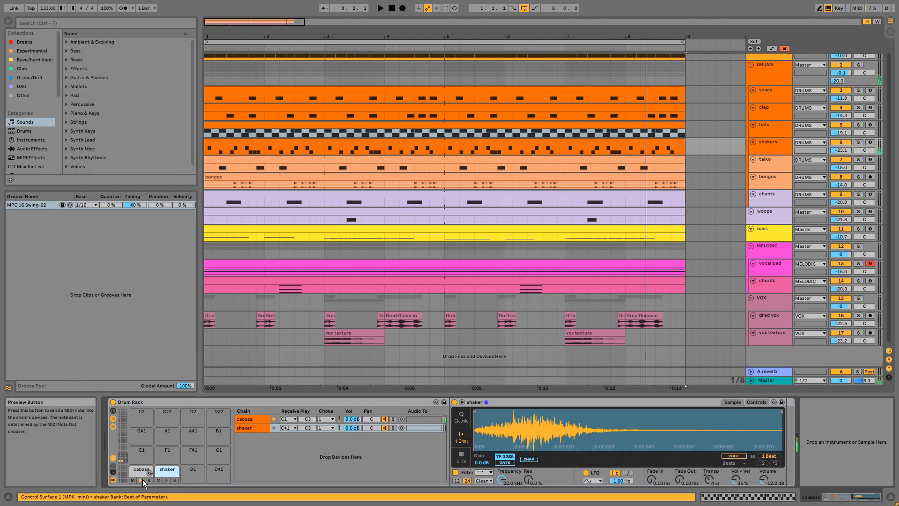
pyautogui.click(166, 481)
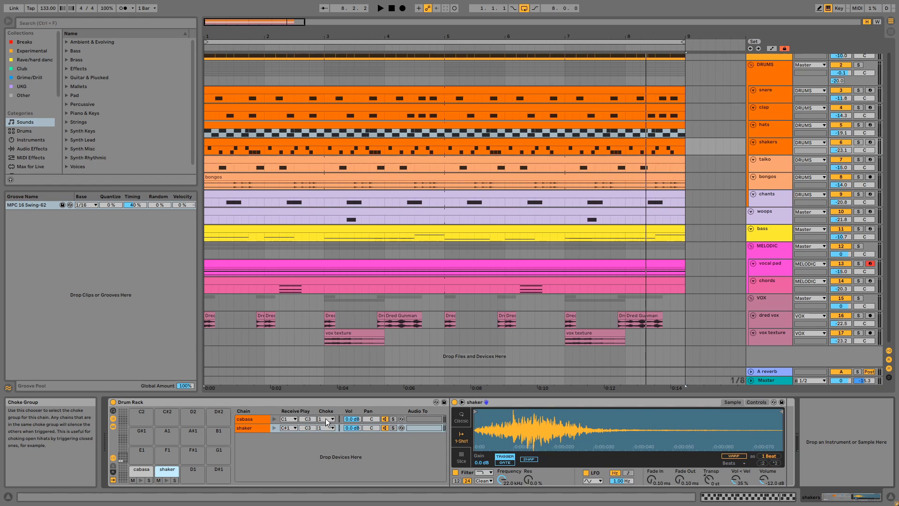
pyautogui.click(753, 401)
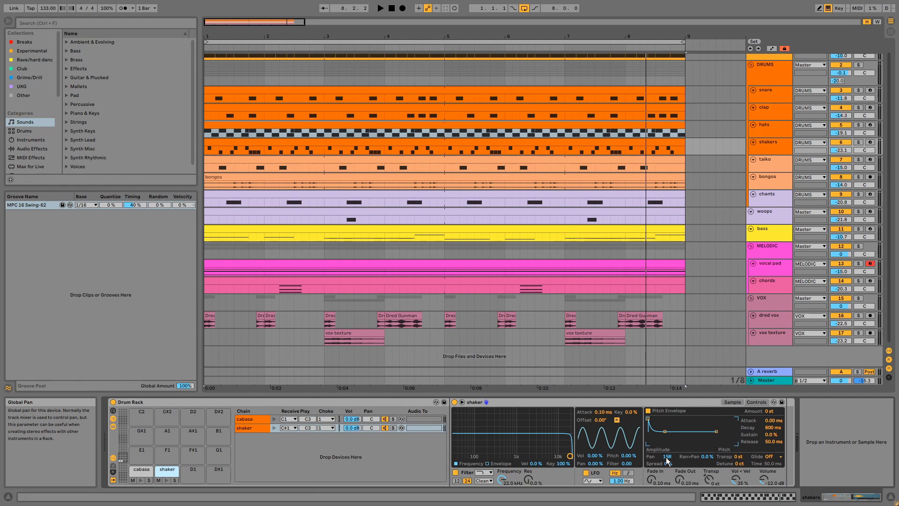
# Audition the shakers track in solo, examine its clip's MIDI notes, and bring back the full mix
pyautogui.click(858, 142)
pyautogui.doubleClick(659, 143)
pyautogui.press('space')
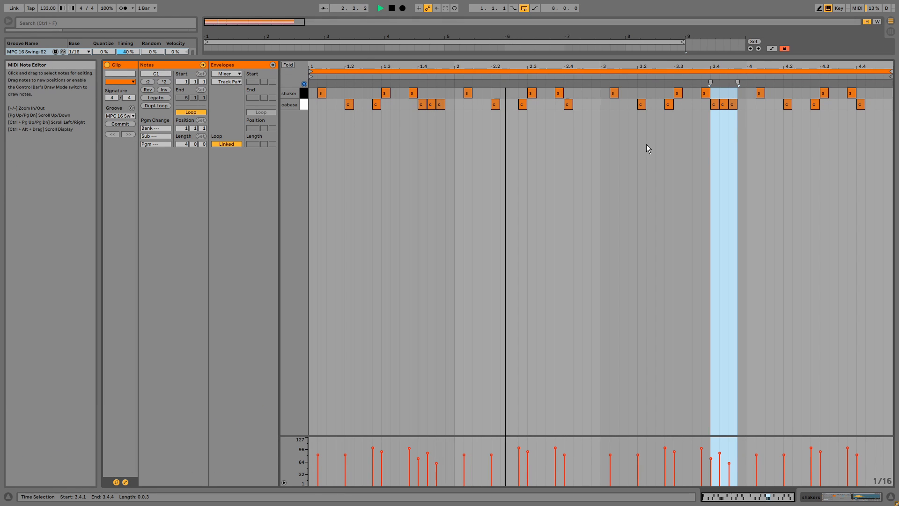
pyautogui.hotkey('shift', 'Tab')
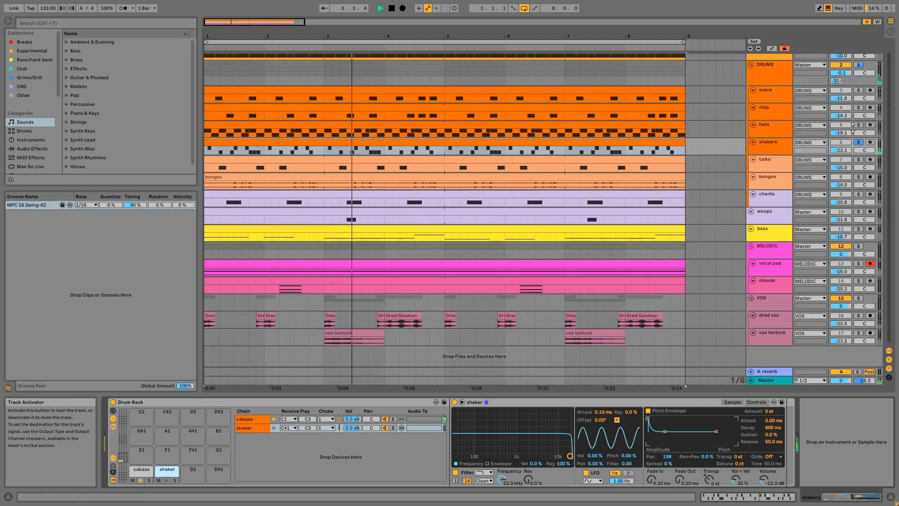
pyautogui.doubleClick(610, 143)
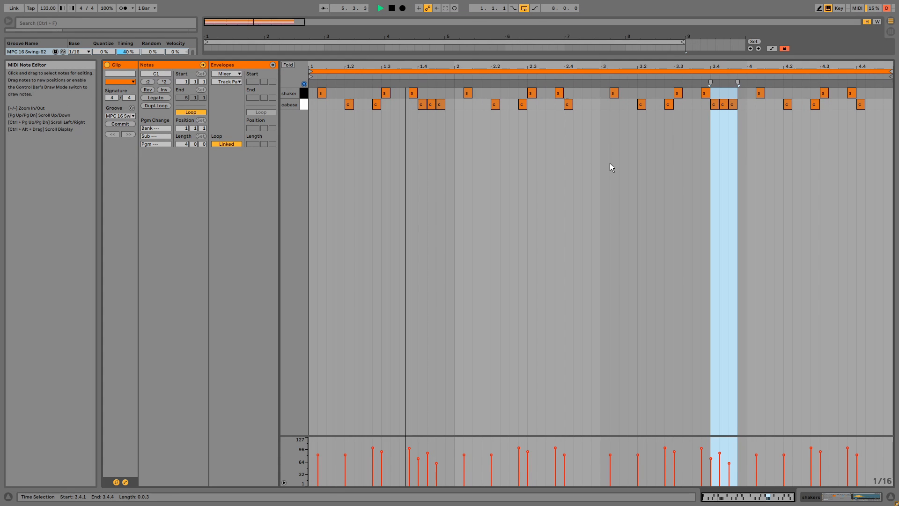
pyautogui.hotkey('shift', 'Tab')
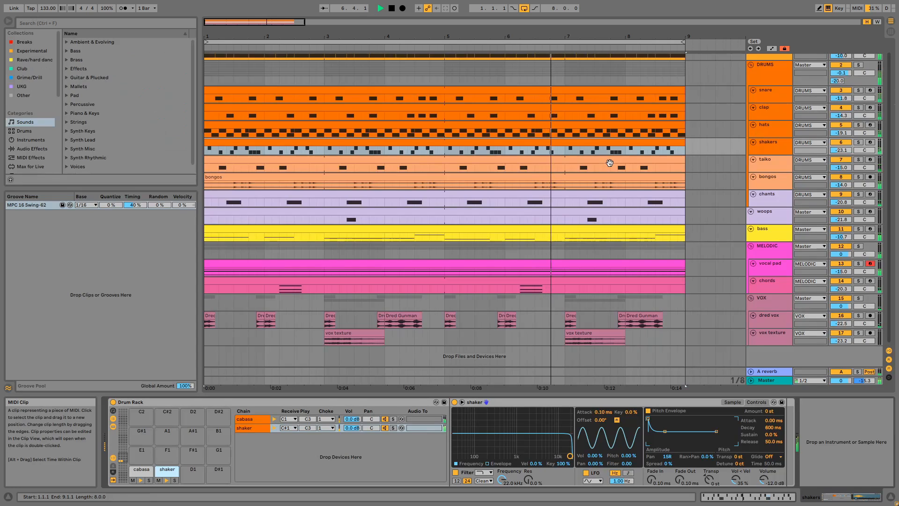
# Play the taiko and bongos tracks soloed together, showing the taiko's device, and unsolo both
pyautogui.click(859, 159)
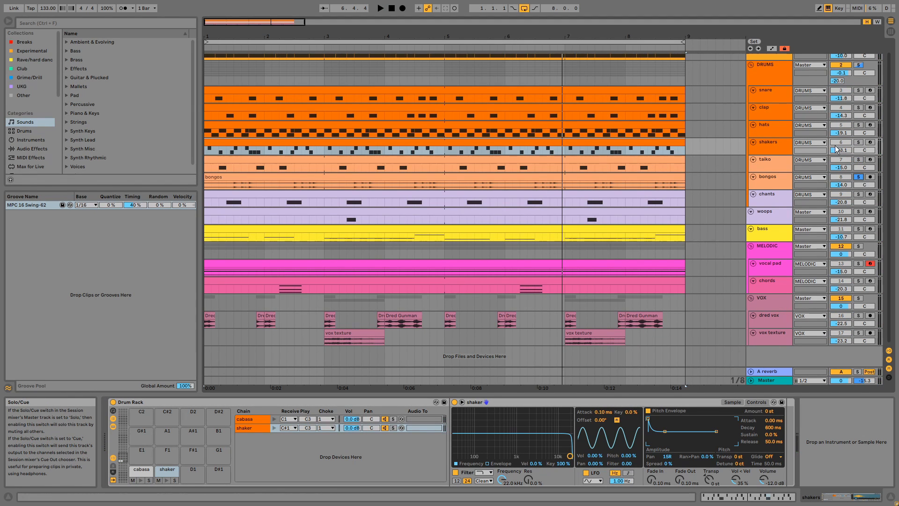
pyautogui.click(858, 159)
pyautogui.click(595, 163)
pyautogui.press('space')
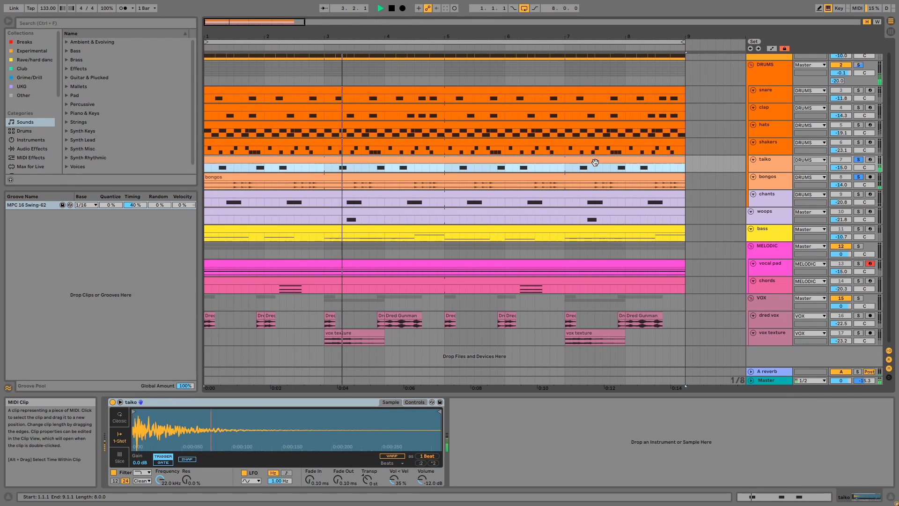
pyautogui.click(858, 178)
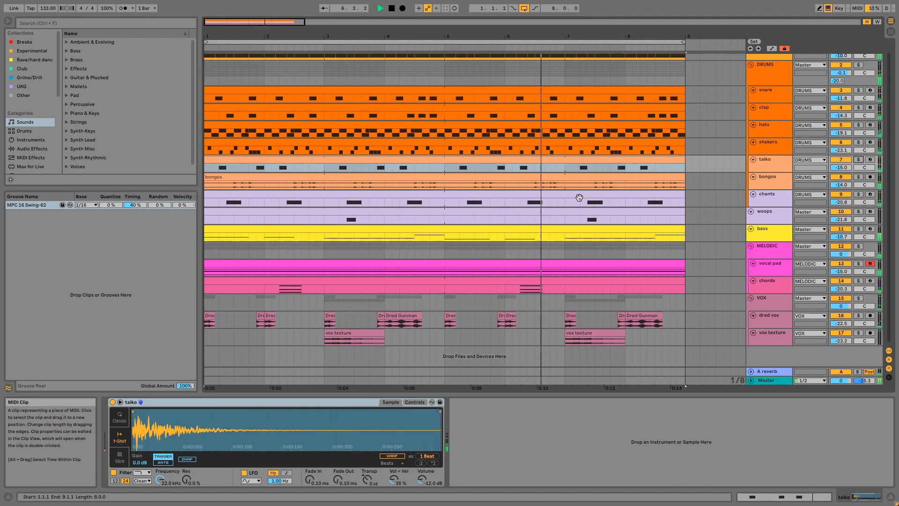
# Audition the chants track in solo with its sampler device shown, and stop playback
pyautogui.click(858, 194)
pyautogui.click(628, 194)
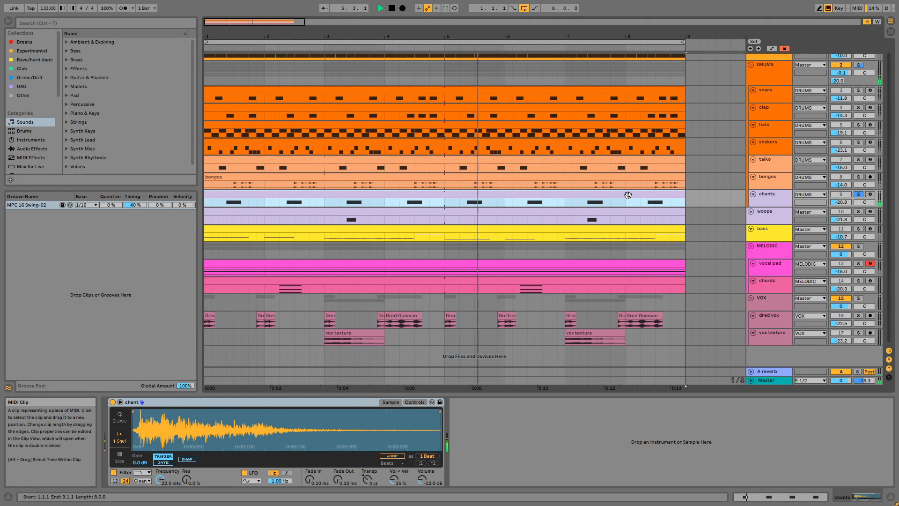
pyautogui.press('space')
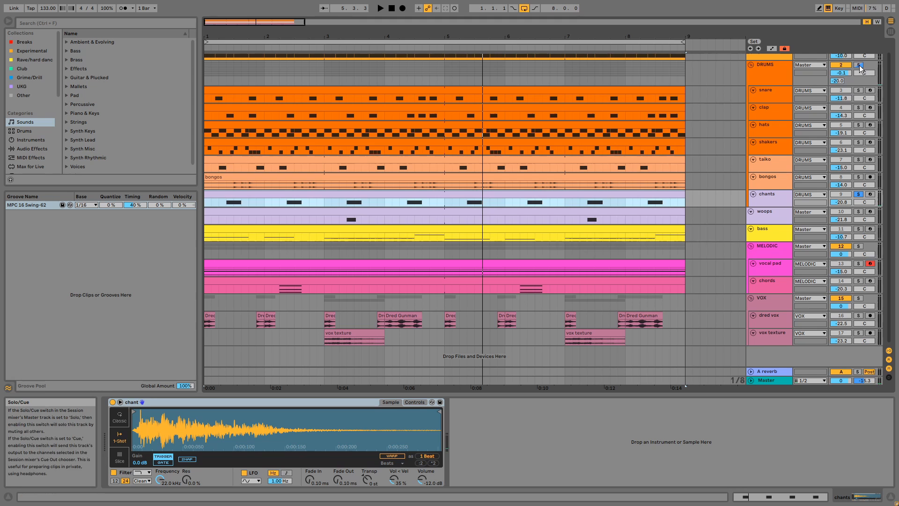
# Play the whole DRUMS group in solo and show its Glue Compressor and EQ Eight
pyautogui.click(604, 87)
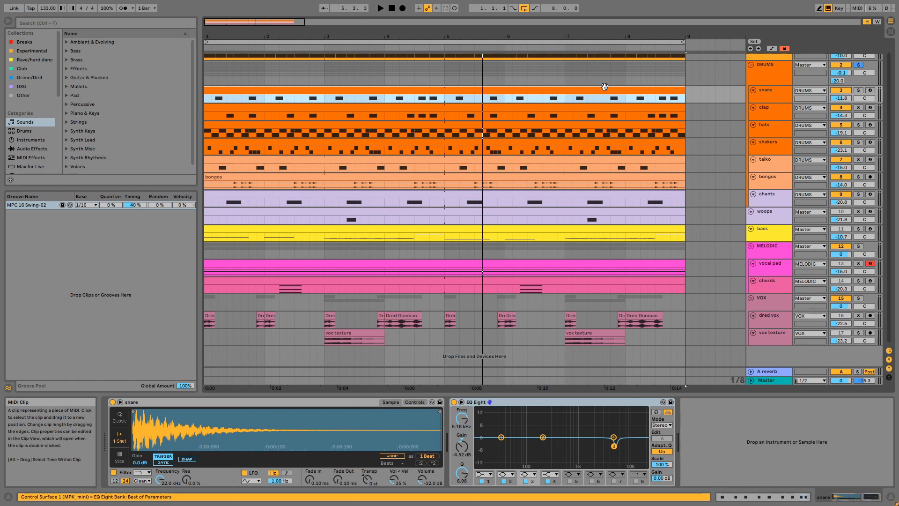
pyautogui.press('space')
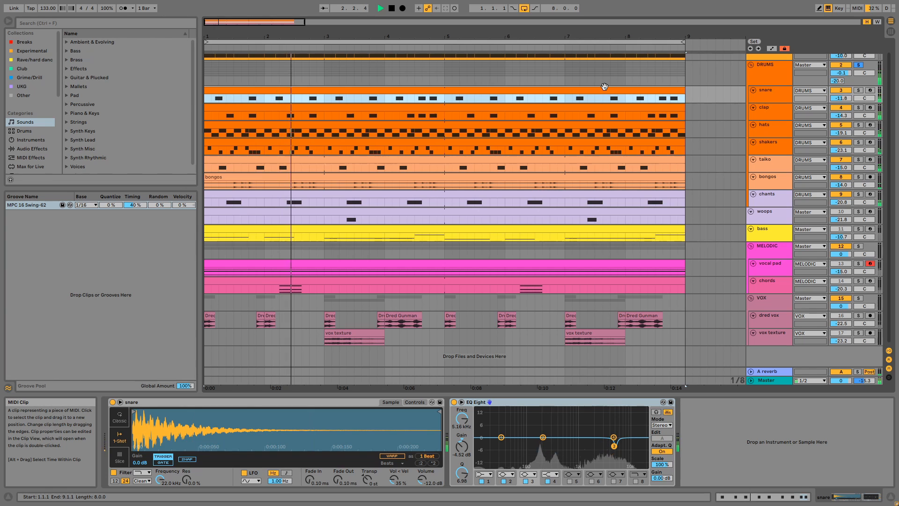
pyautogui.click(752, 74)
pyautogui.scroll(1, 546, 136)
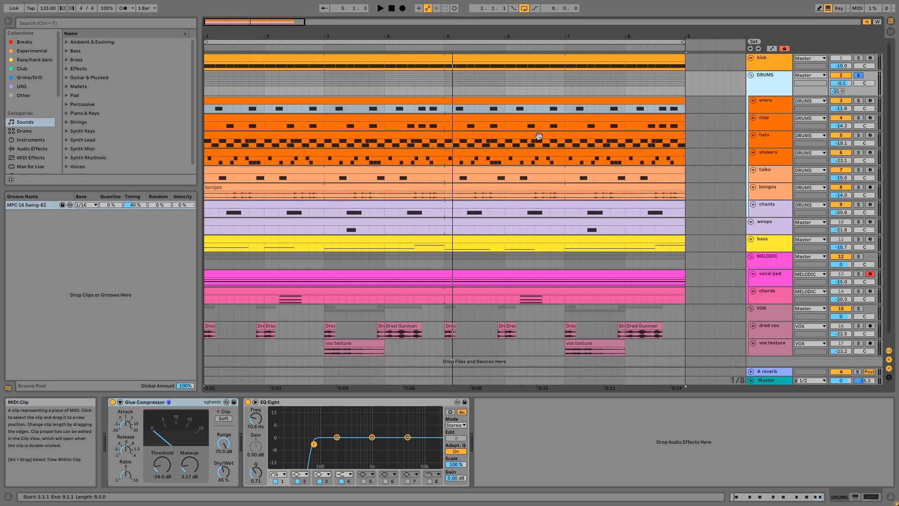
# Inspect the DRUMS group's Glue Compressor and EQ Eight, and the A reverb return's Empty Club reverb
pyautogui.click(176, 403)
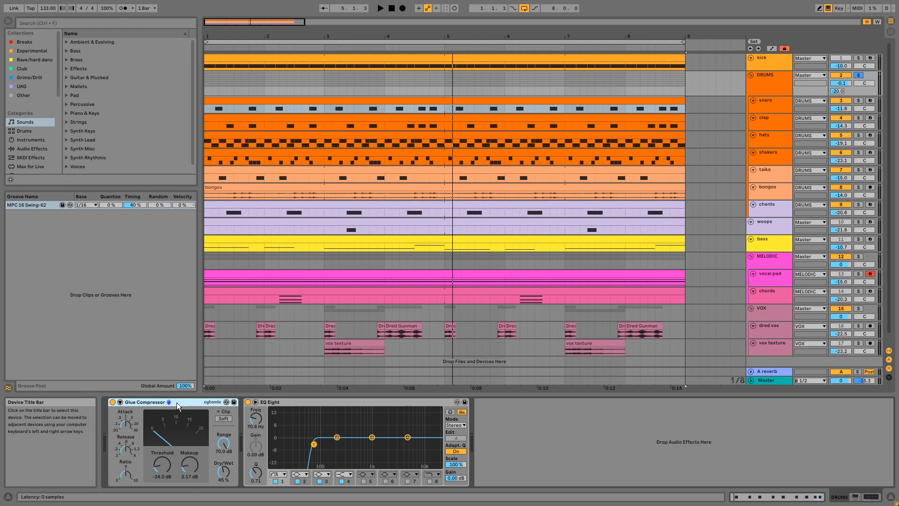
pyautogui.click(294, 400)
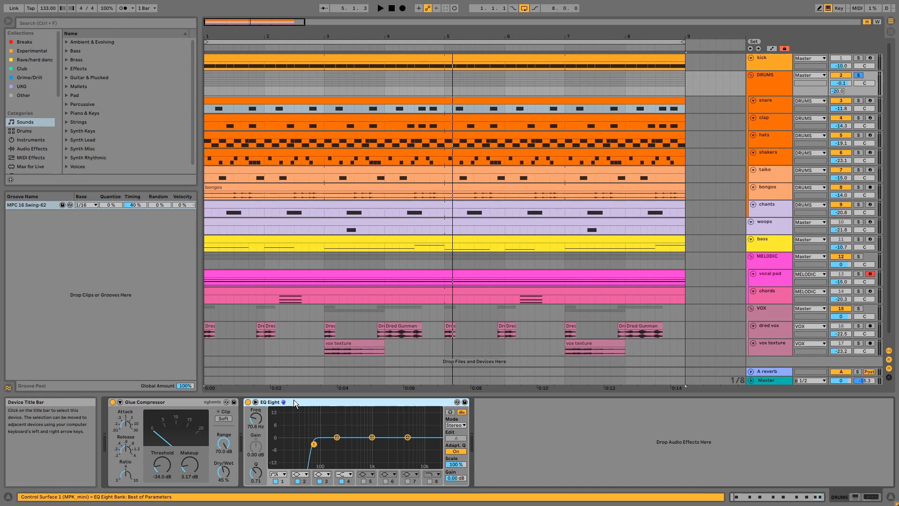
pyautogui.click(782, 78)
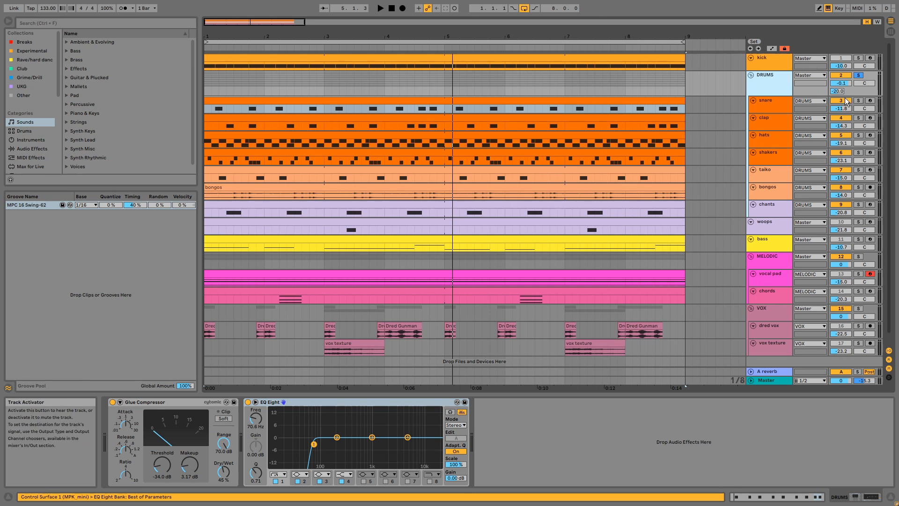
pyautogui.click(768, 371)
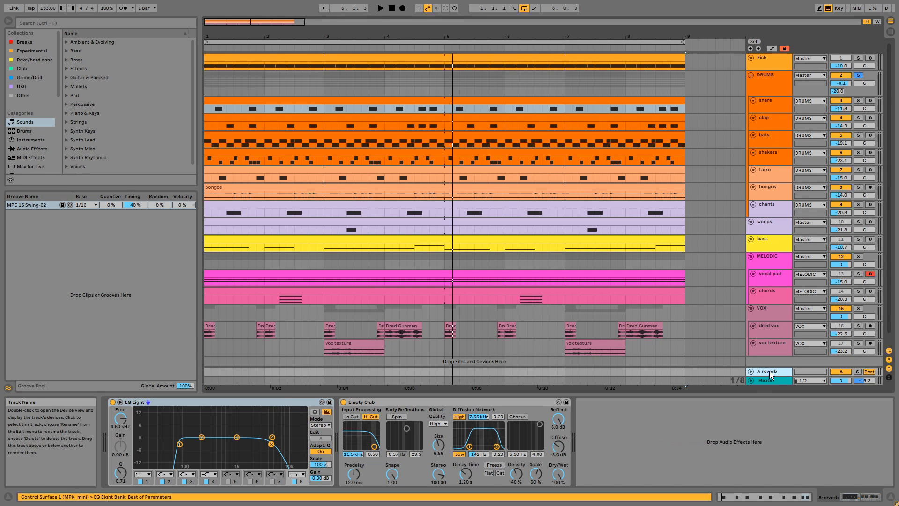
pyautogui.click(385, 402)
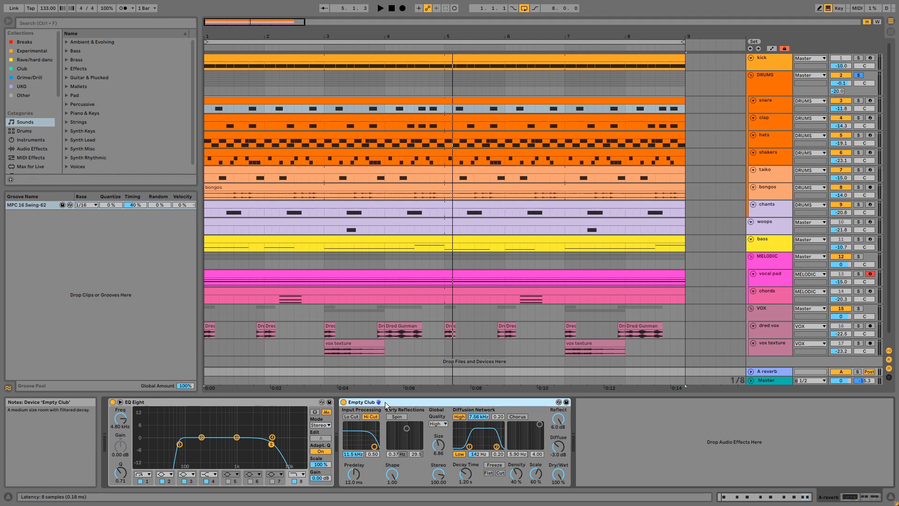
# Show the woops track's Reverb device and audition the track in solo from 3.2.1
pyautogui.click(759, 226)
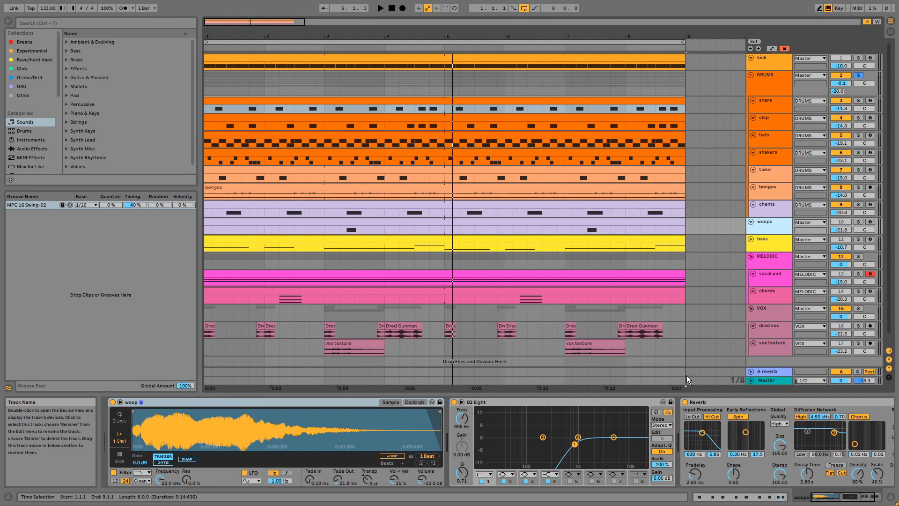
pyautogui.click(711, 402)
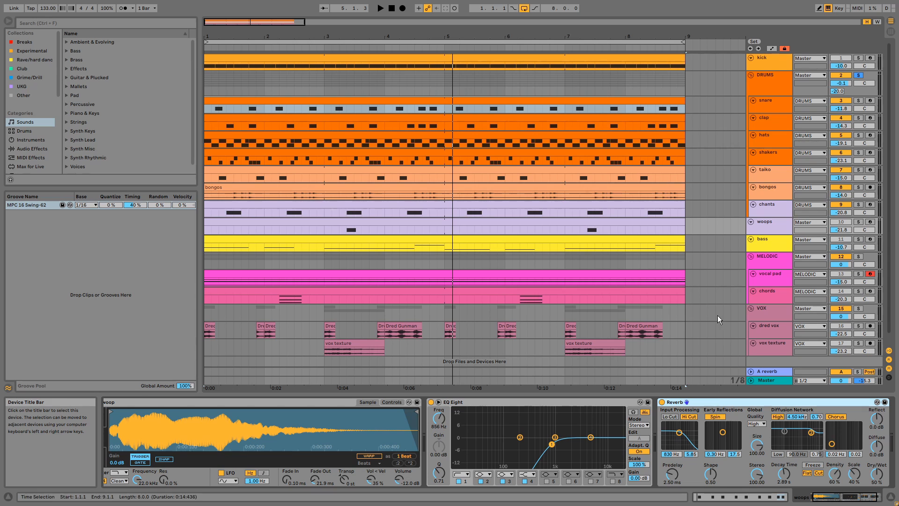
pyautogui.click(860, 222)
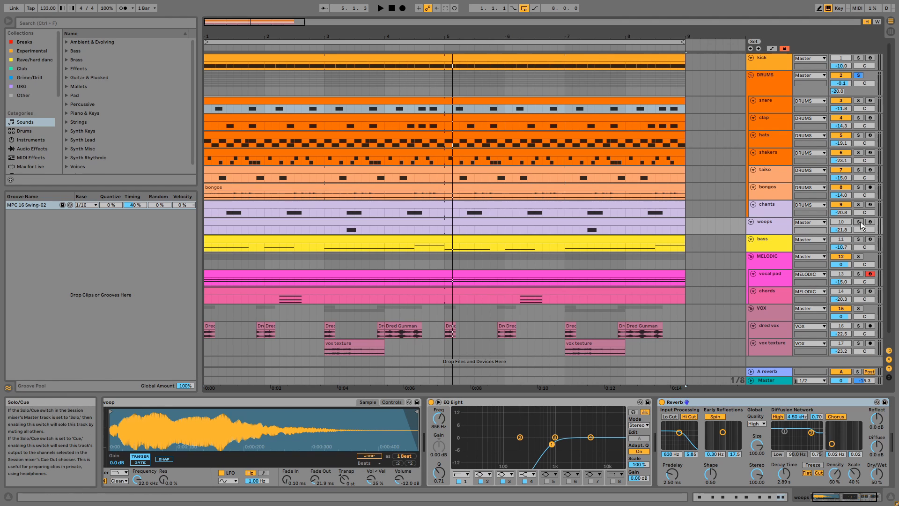
pyautogui.click(338, 230)
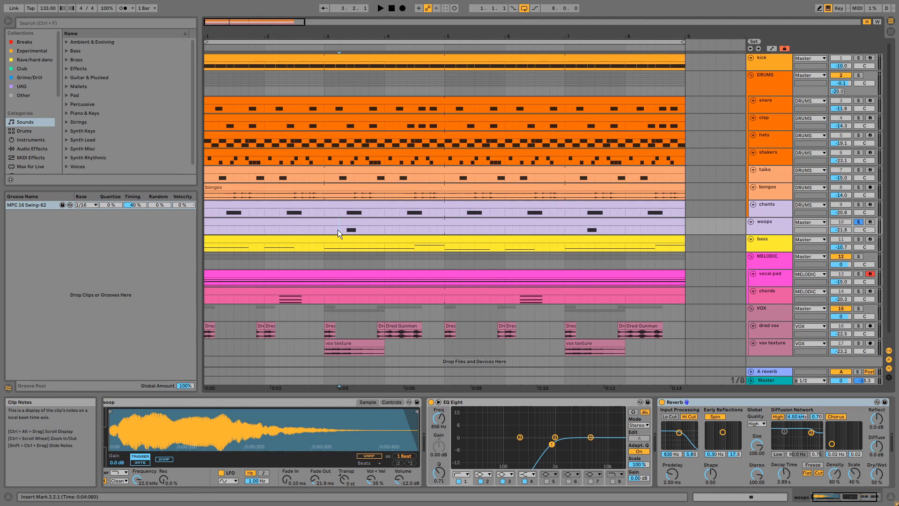
pyautogui.press('space')
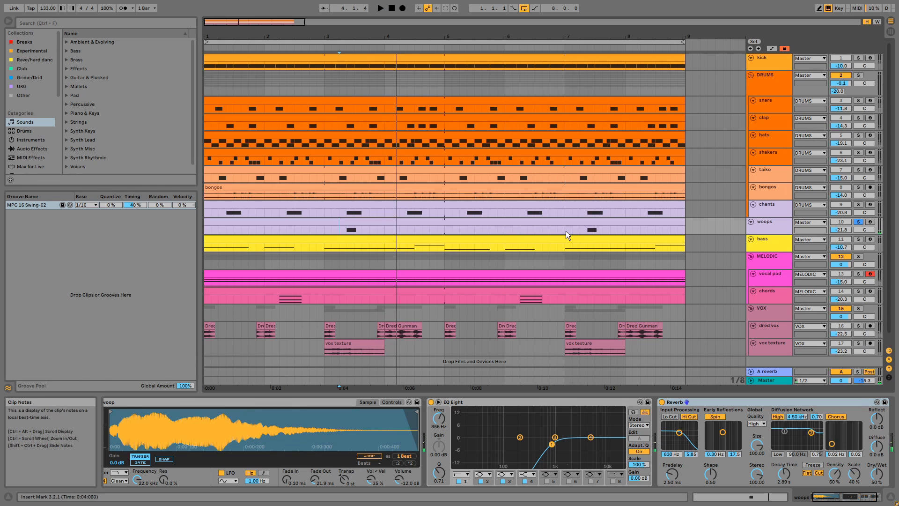
# Unsolo the woops track, play the full mix from bar 7, and stop playback
pyautogui.click(858, 221)
pyautogui.press('space')
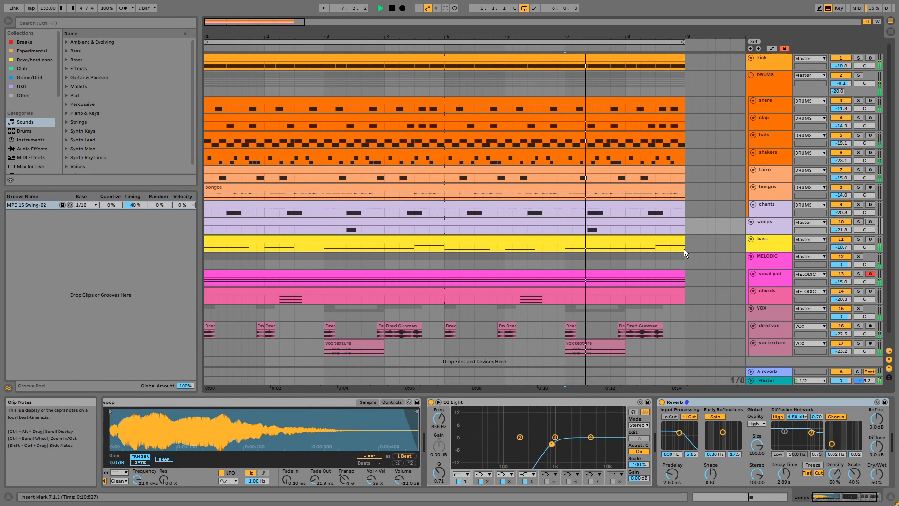
pyautogui.press('space')
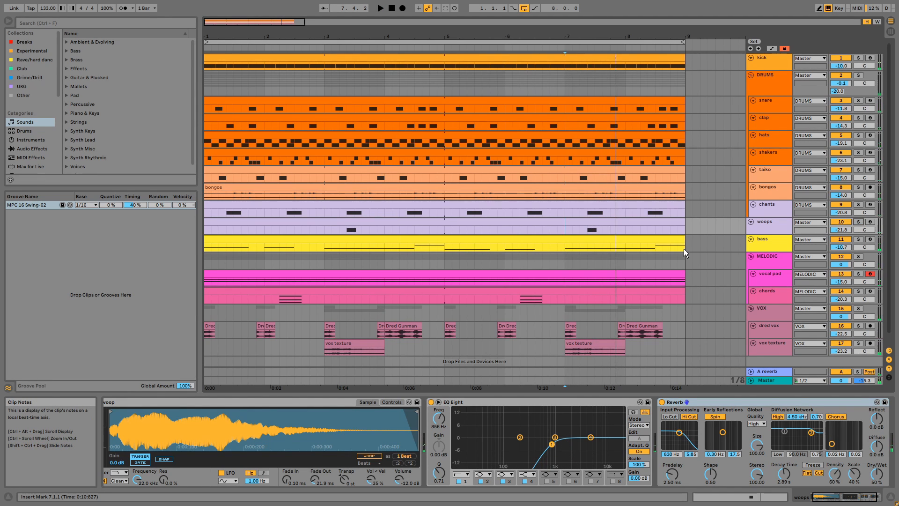
# Point out the MPC 16 Swing-62 groove by selecting it, the drum clips from chants up to snare, and the woops clip
pyautogui.click(49, 206)
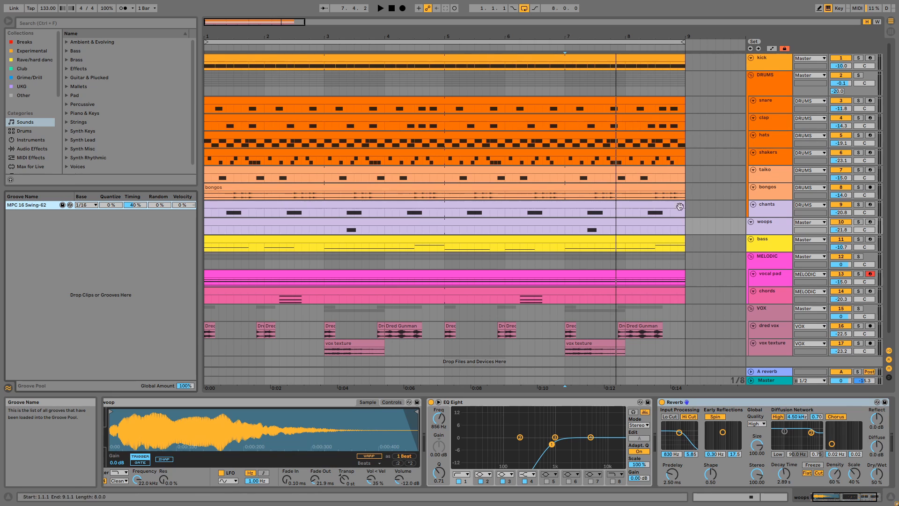
pyautogui.moveTo(680, 207); pyautogui.dragTo(181, 105)
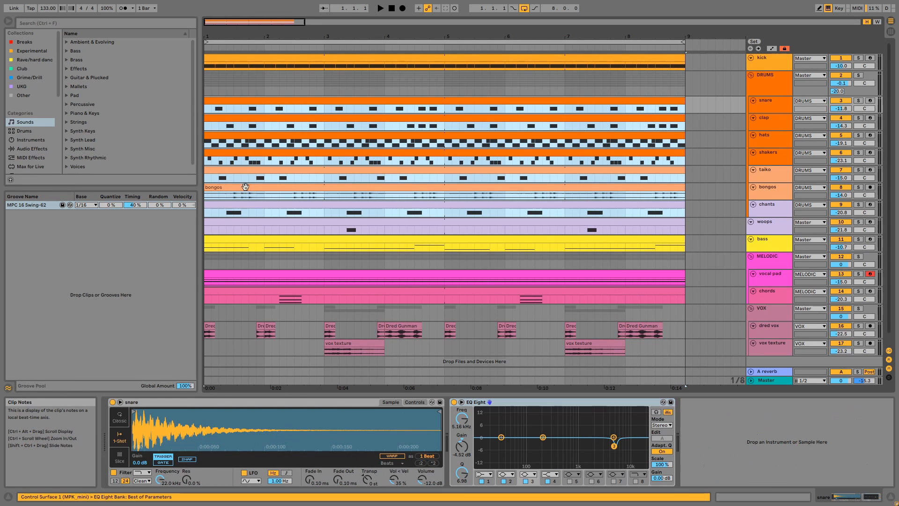
pyautogui.click(240, 224)
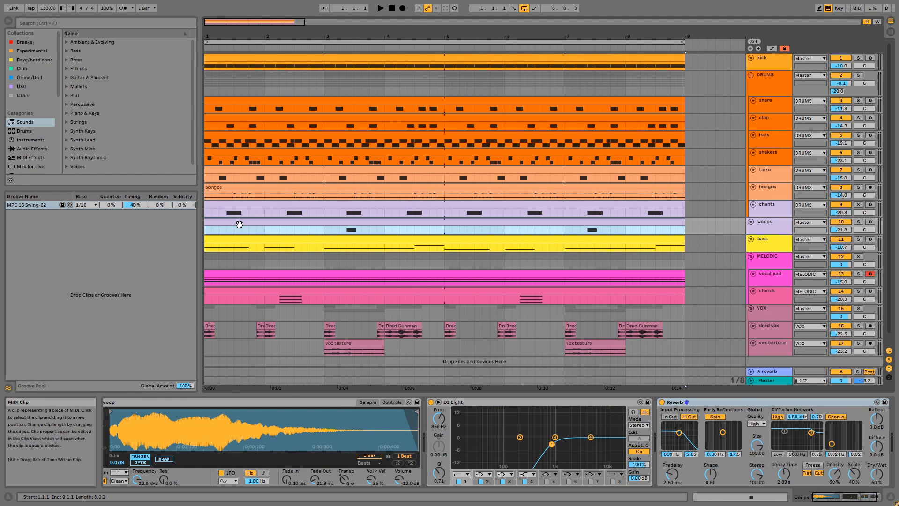
# Show the bass track's Instrument Rack and view its sub and top chains
pyautogui.click(757, 242)
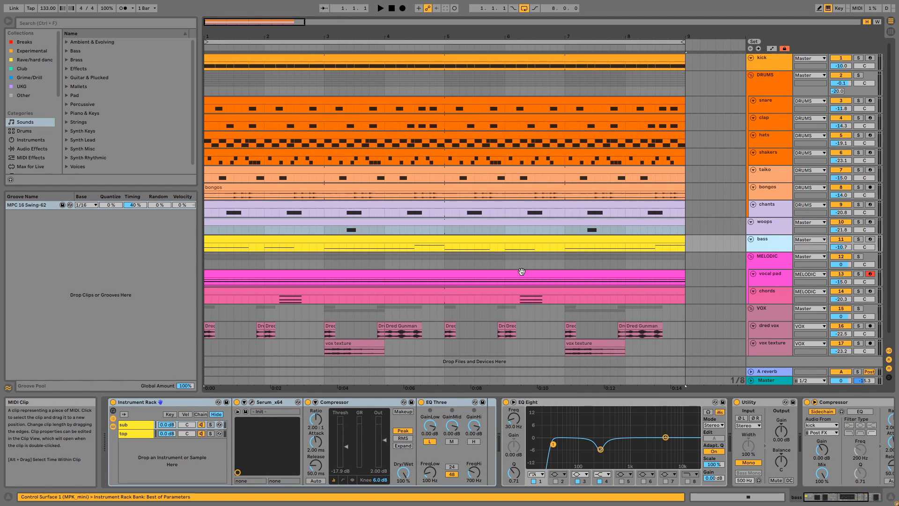
pyautogui.click(142, 424)
pyautogui.click(142, 434)
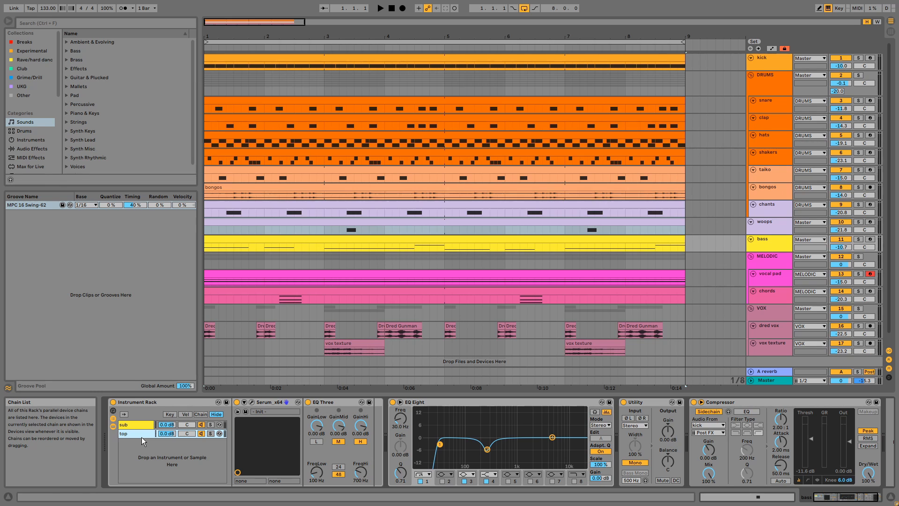
# Play the bass track in solo from the start, examine its clip's MIDI notes, and return to the device chain
pyautogui.click(860, 240)
pyautogui.click(623, 239)
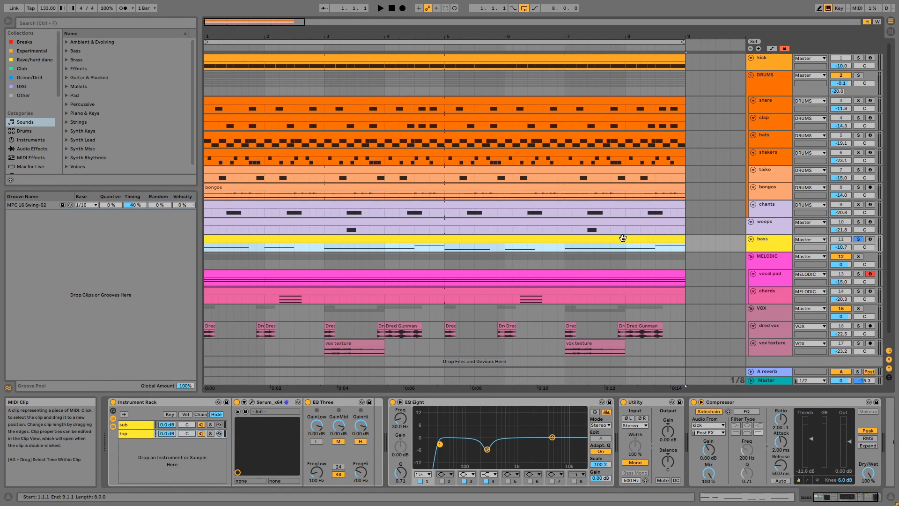
pyautogui.press('space')
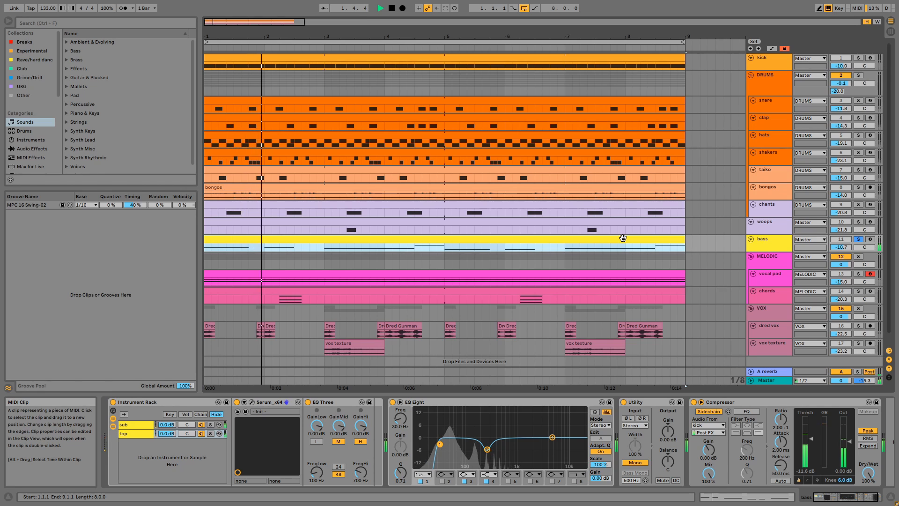
pyautogui.doubleClick(622, 238)
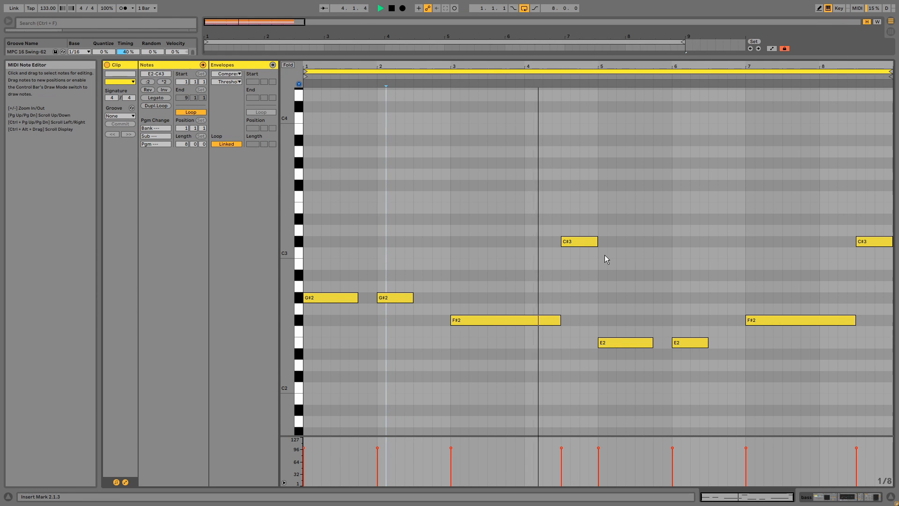
pyautogui.hotkey('shift', 'Tab')
# Unsolo the bass and review its MIDI notes while the full mix plays, then return to its devices
pyautogui.click(858, 229)
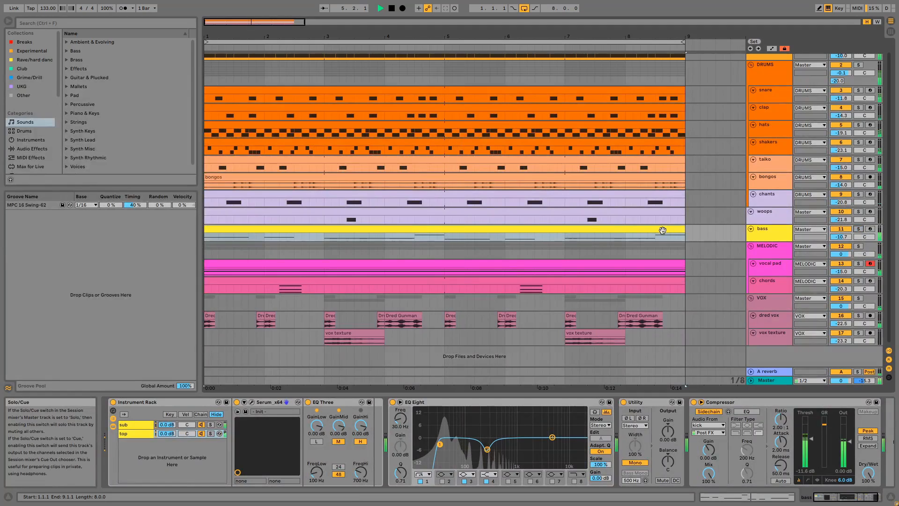
pyautogui.hotkey('shift', 'Tab')
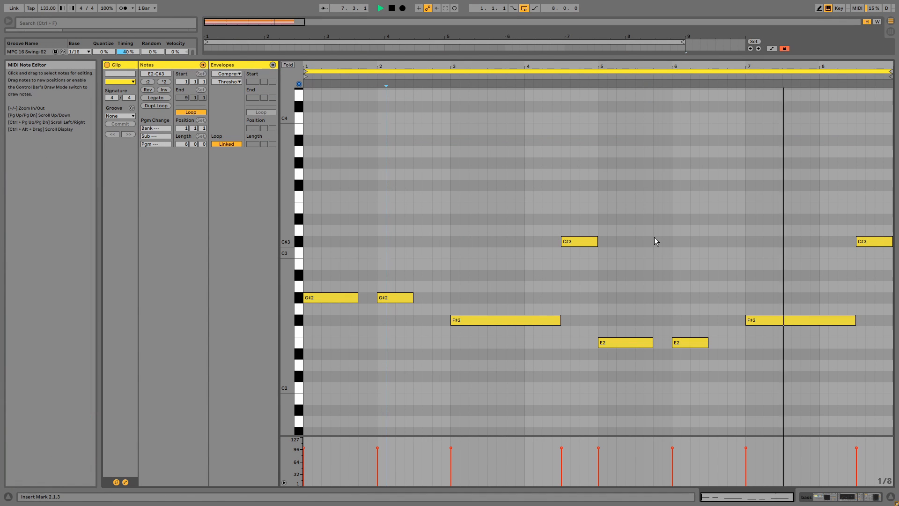
pyautogui.hotkey('shift', 'Tab')
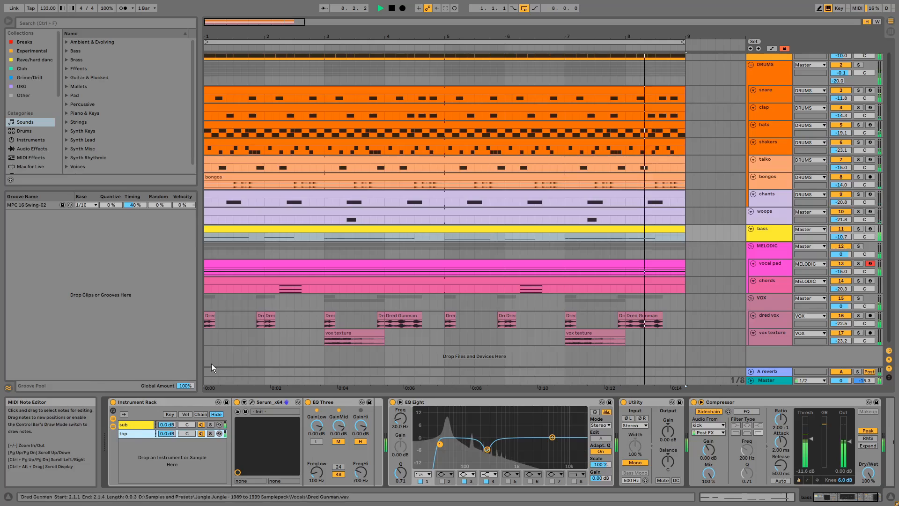
# Open the top chain's Serum, stop playback, and examine its oscillator settings and FX page
pyautogui.click(253, 402)
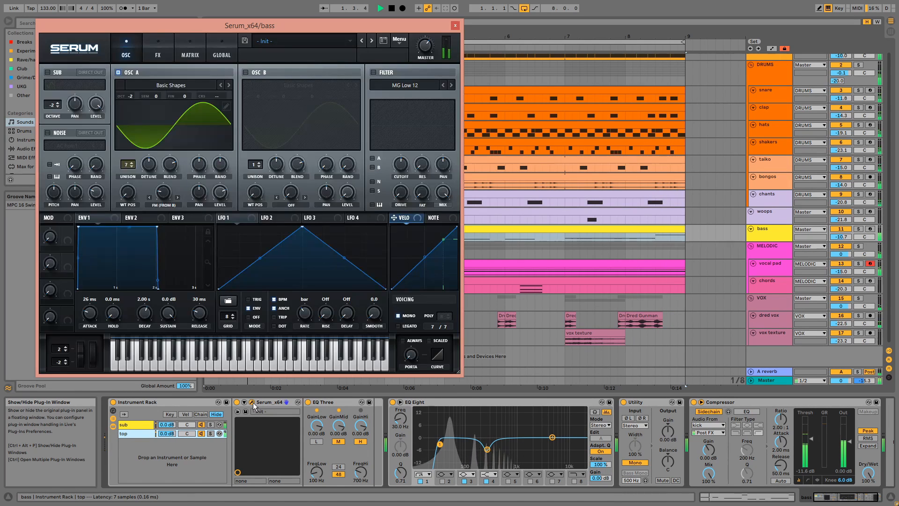
pyautogui.press('space')
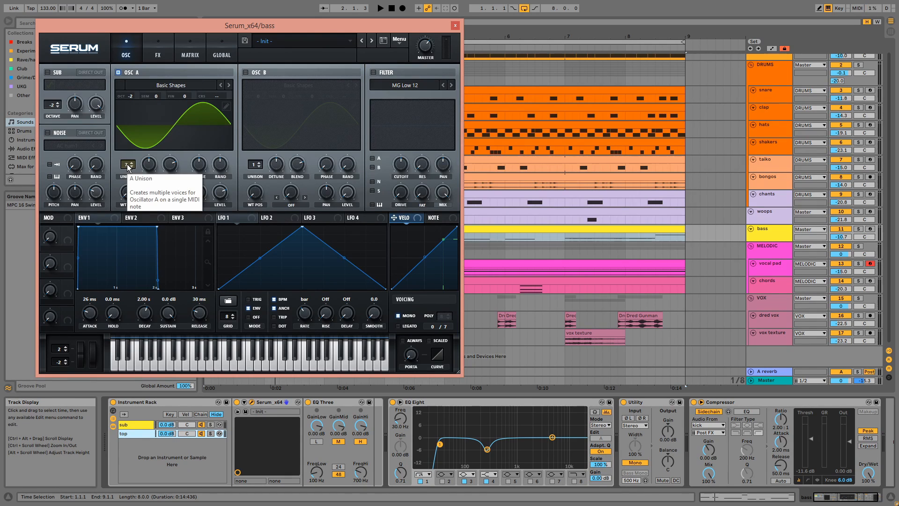
pyautogui.click(159, 55)
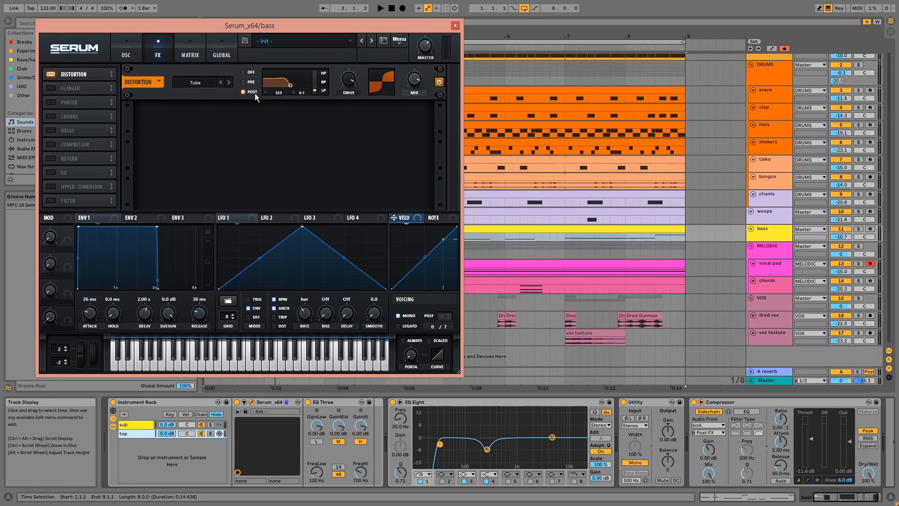
# Play the bass in solo and compare Serum's Tube distortion off and on, then stop playback and close the plug-in
pyautogui.click(860, 229)
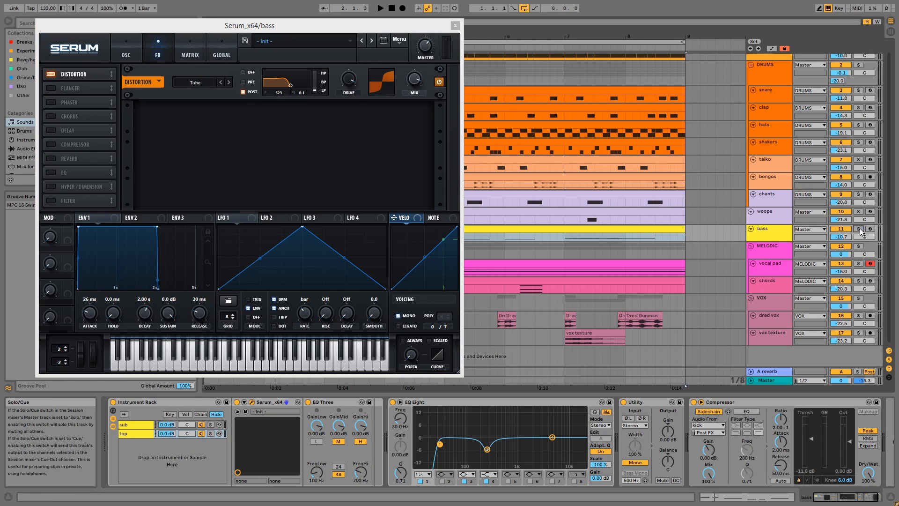
pyautogui.click(860, 229)
pyautogui.press('space')
pyautogui.click(440, 83)
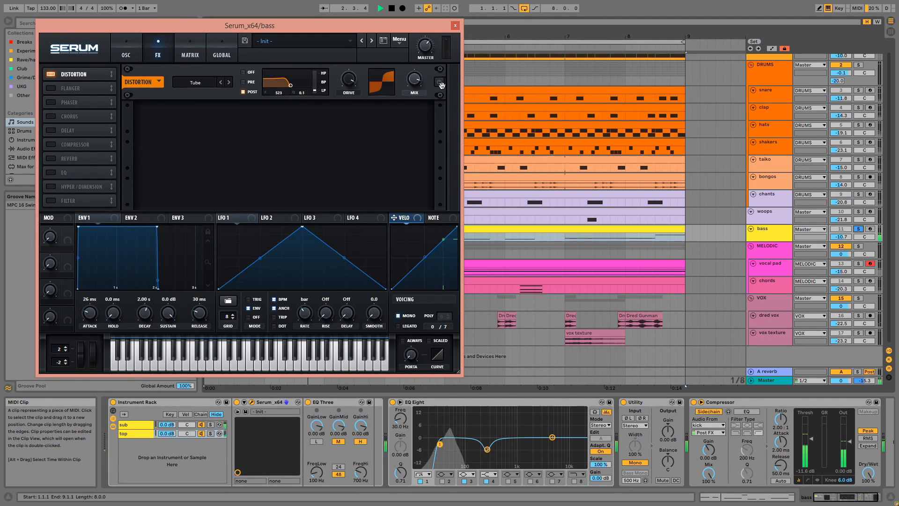
pyautogui.click(440, 83)
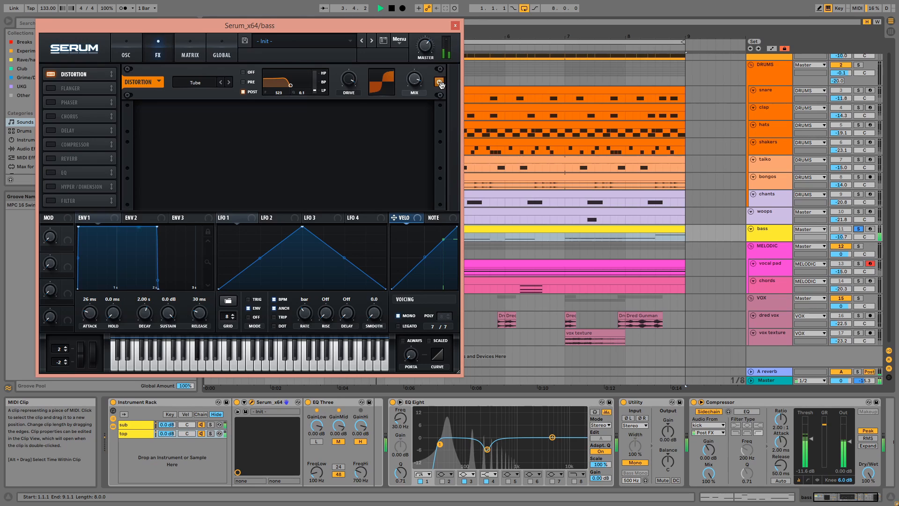
pyautogui.press('space')
pyautogui.click(455, 25)
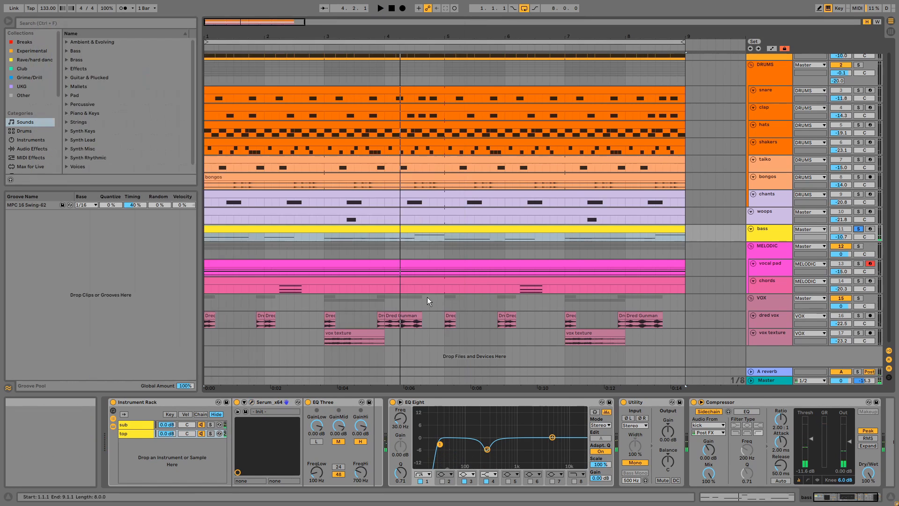
# Inspect the top chain's EQ Three, followed by the sub chain's Serum oscillator settings, Compressor and EQ Three
pyautogui.click(333, 403)
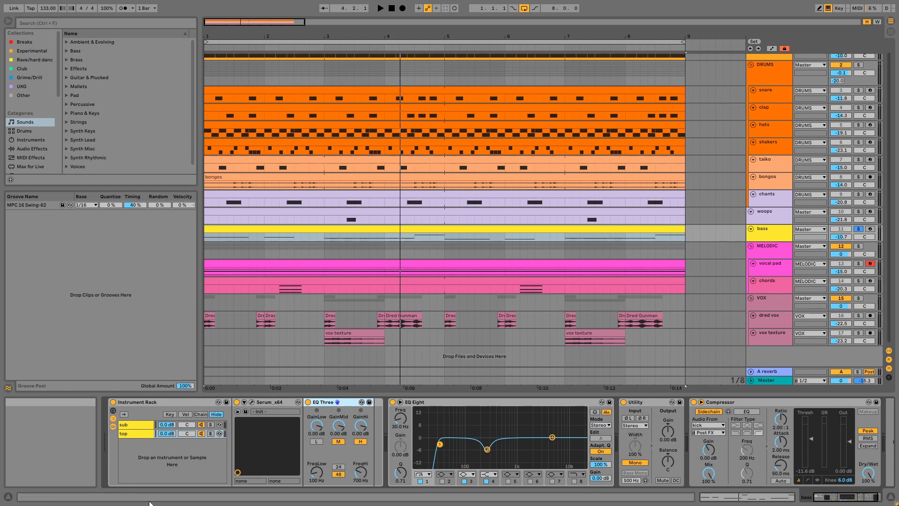
pyautogui.click(131, 425)
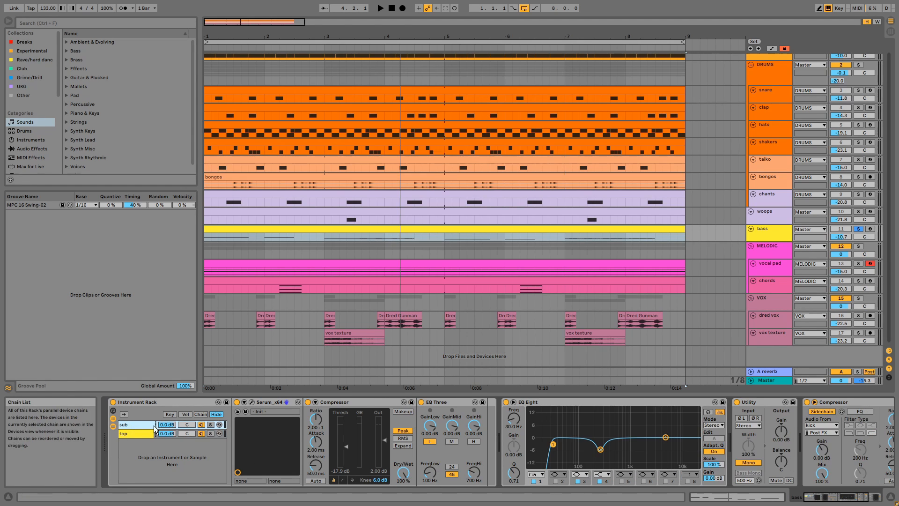
pyautogui.click(251, 402)
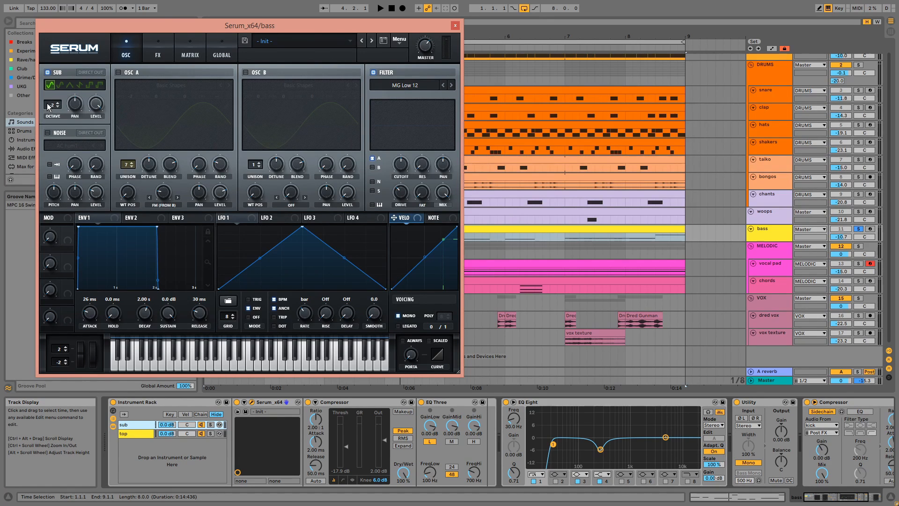
pyautogui.click(454, 26)
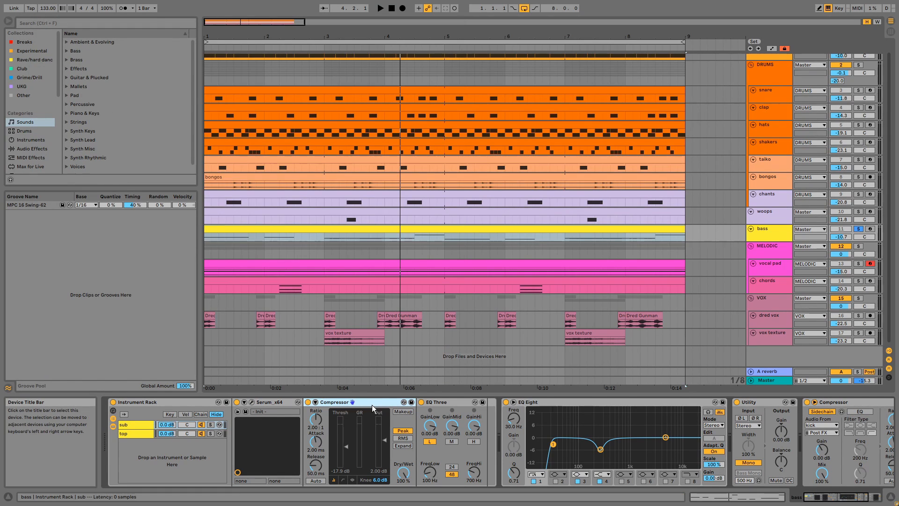
pyautogui.click(443, 403)
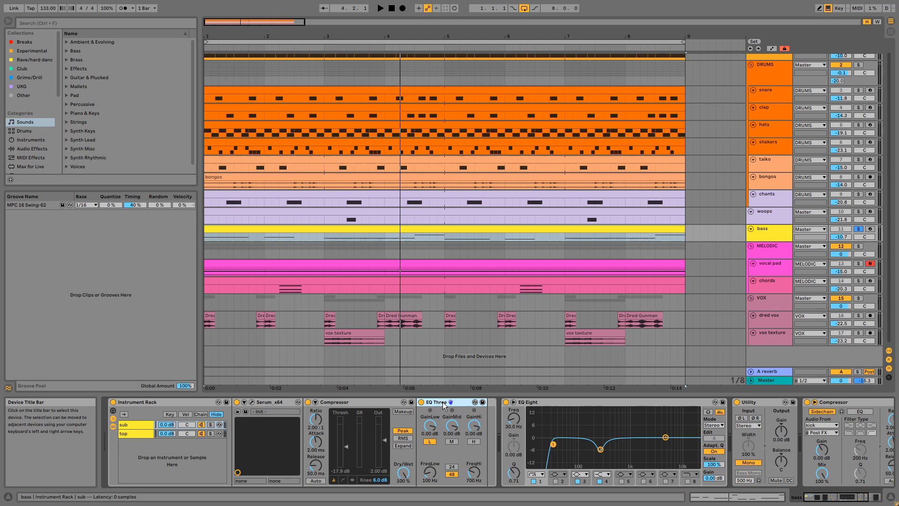
# Inspect the bass track's EQ Eight, its Utility, and the Compressor sidechained to the kick
pyautogui.click(576, 404)
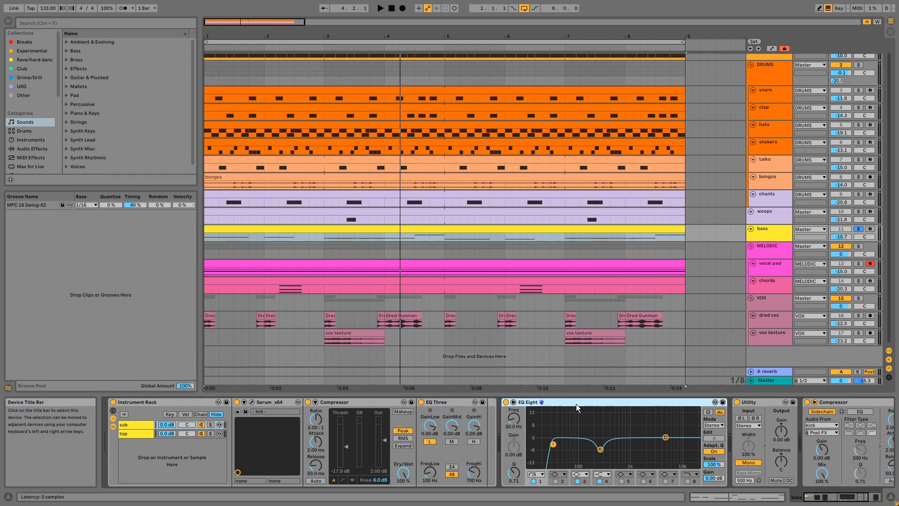
pyautogui.click(756, 403)
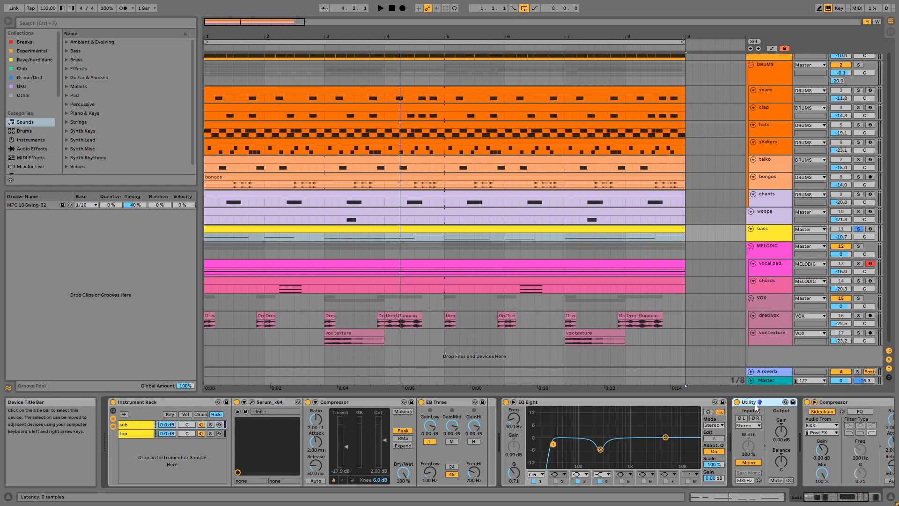
pyautogui.click(833, 404)
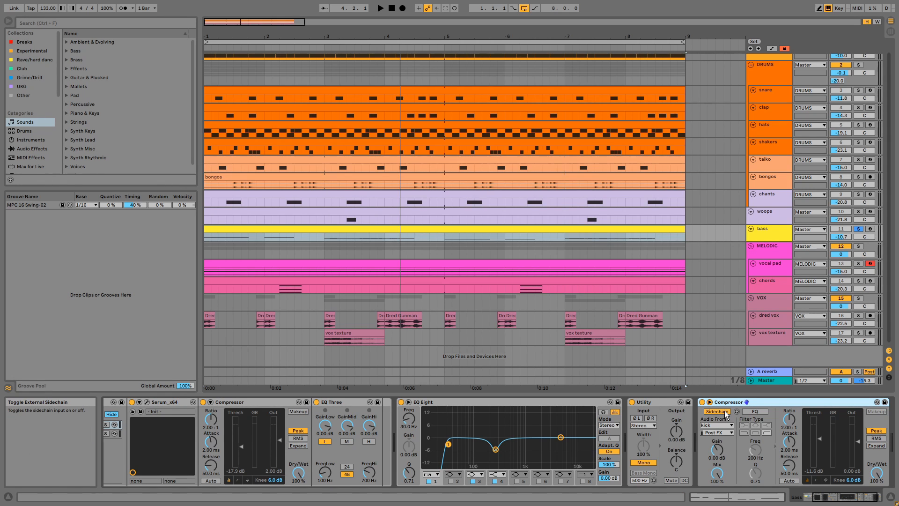
# Play the soloed bass, unsolo it to hear it in the full mix, and stop playback
pyautogui.press('space')
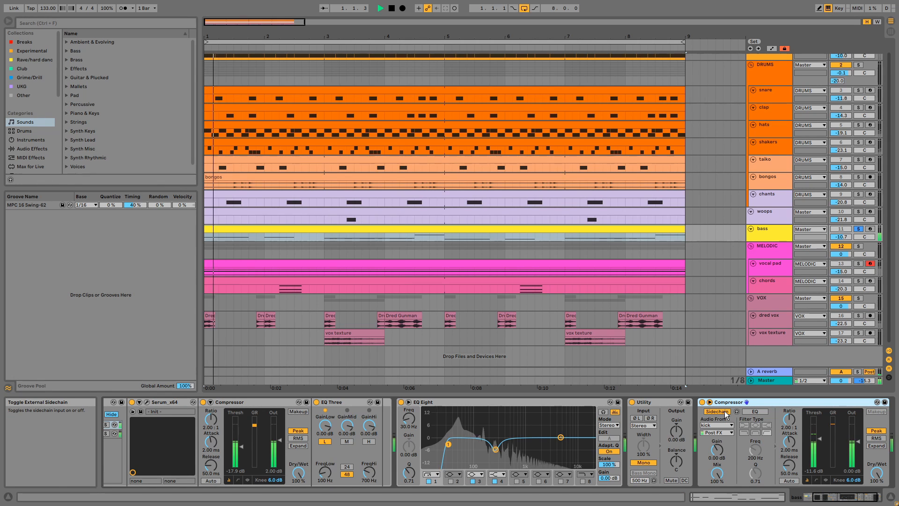
pyautogui.click(860, 230)
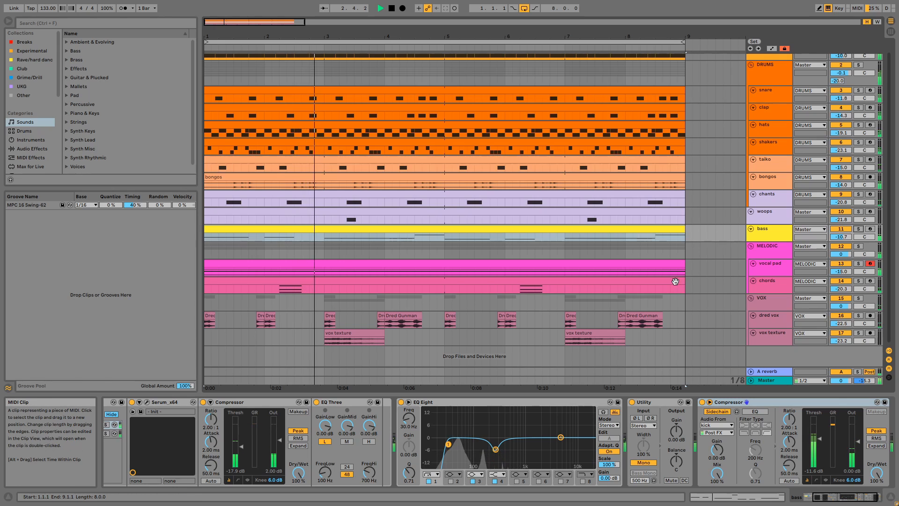
pyautogui.press('space')
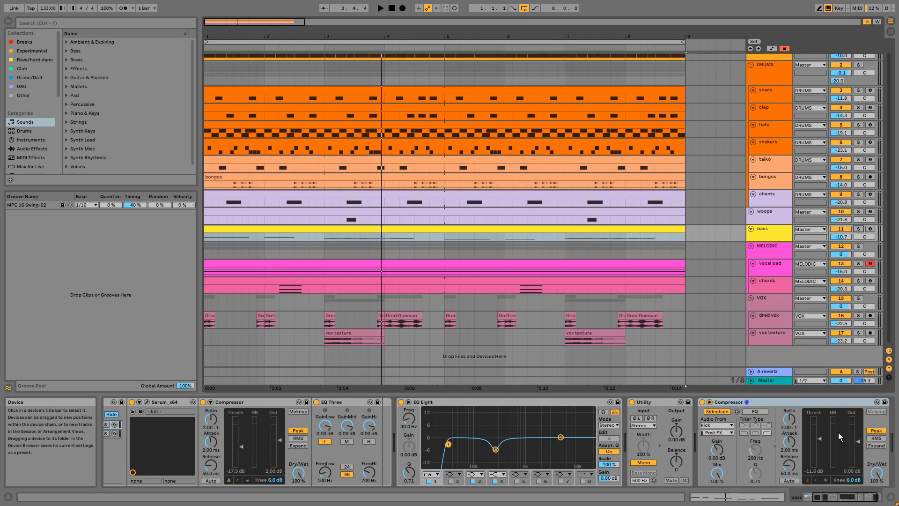
# Solo the vocal pad track, show its devices, and play it before stopping to examine the sampler
pyautogui.click(858, 263)
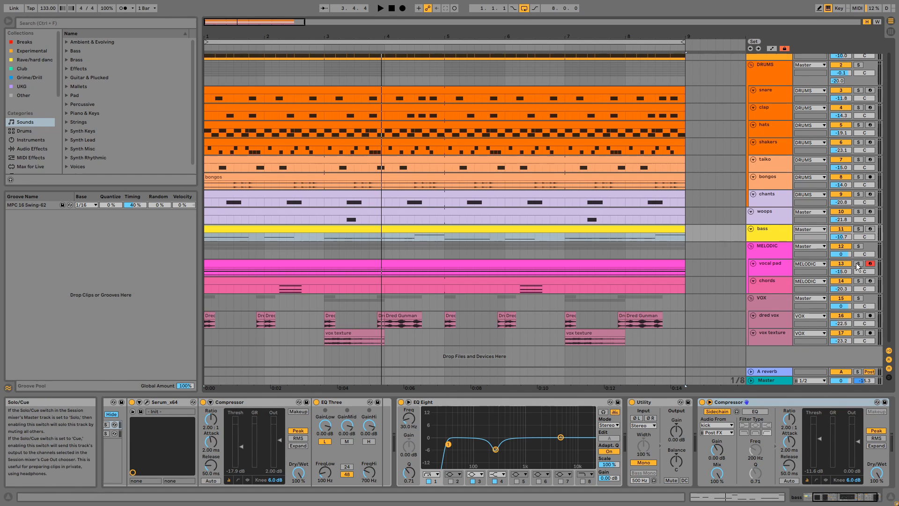
pyautogui.click(624, 262)
pyautogui.press('space')
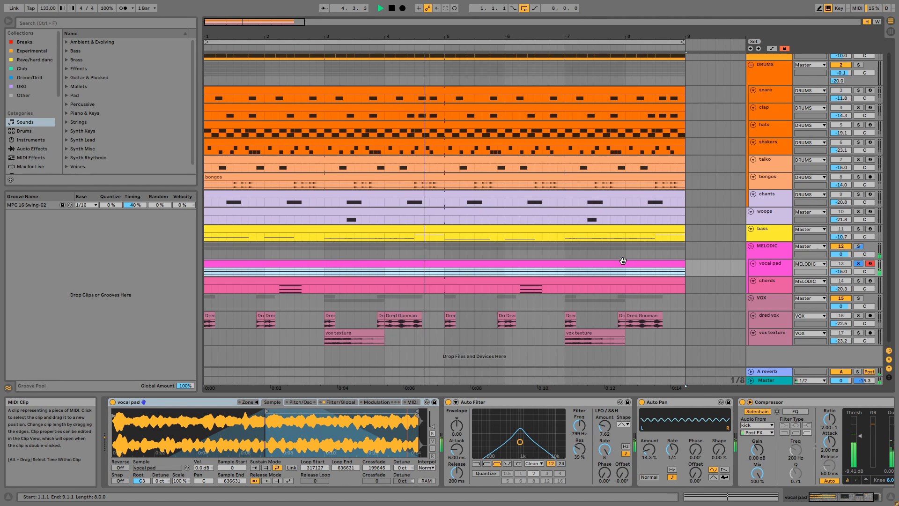
pyautogui.press('space')
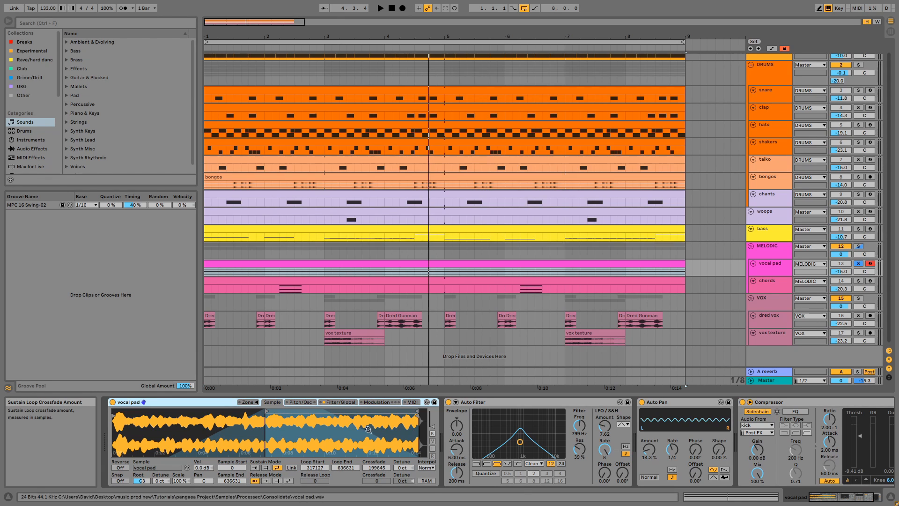
# Inspect the vocal pad's Auto Filter, its Auto Pan, and the Compressor sidechained to the kick
pyautogui.click(510, 404)
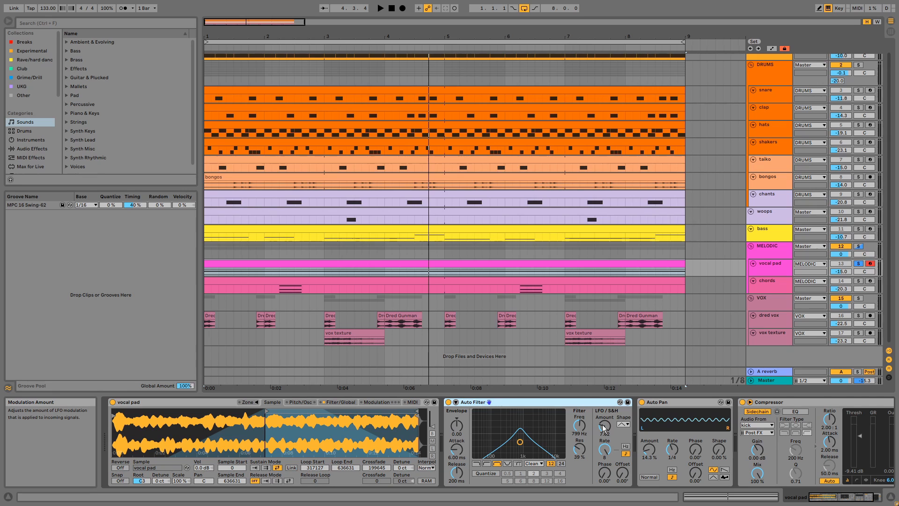
pyautogui.click(698, 403)
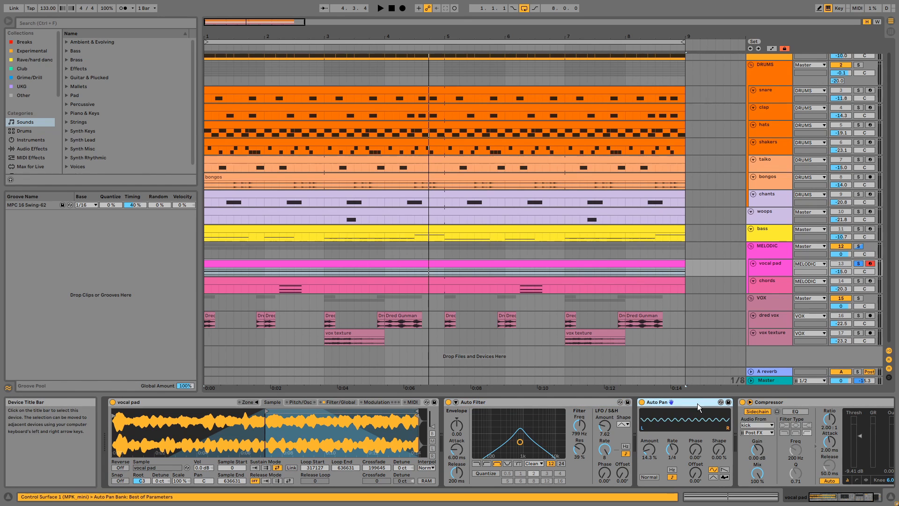
pyautogui.click(771, 403)
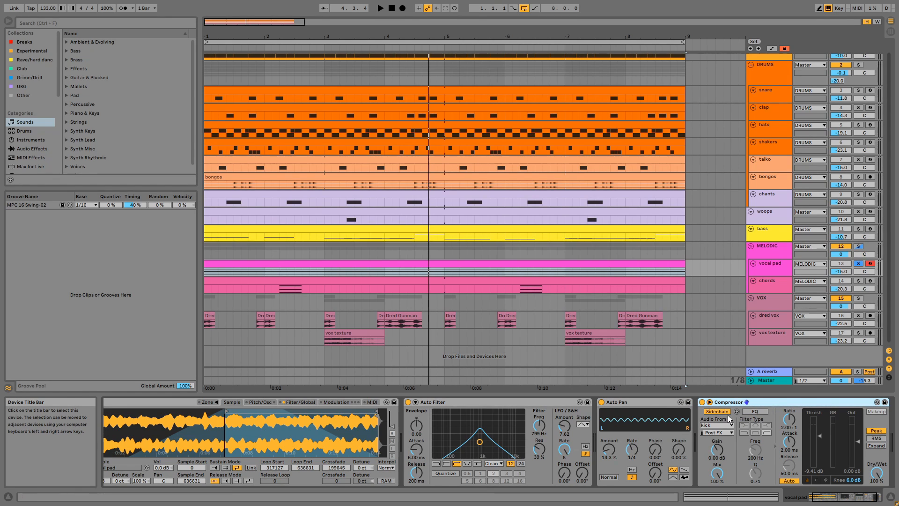
# Compare the soloed vocal pad with its Compressor, Auto Pan and Auto Filter switched off and back on
pyautogui.click(702, 401)
pyautogui.click(602, 402)
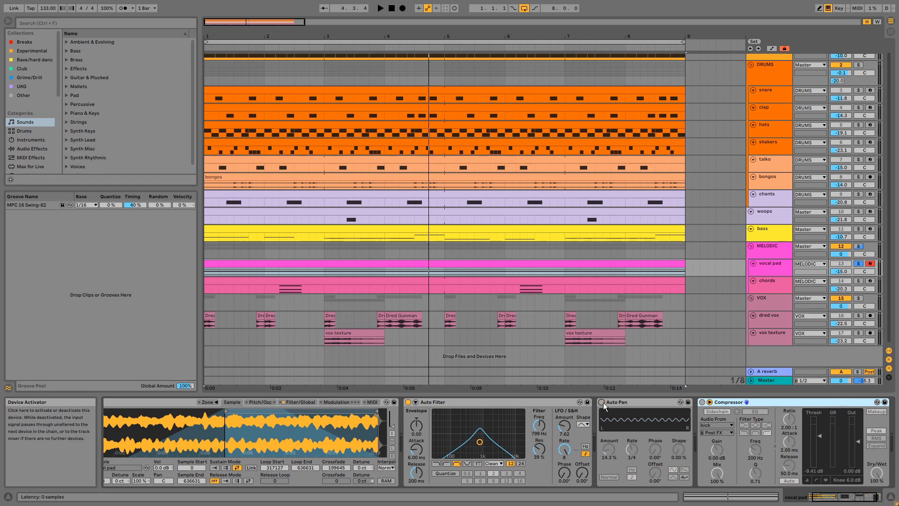
pyautogui.click(413, 405)
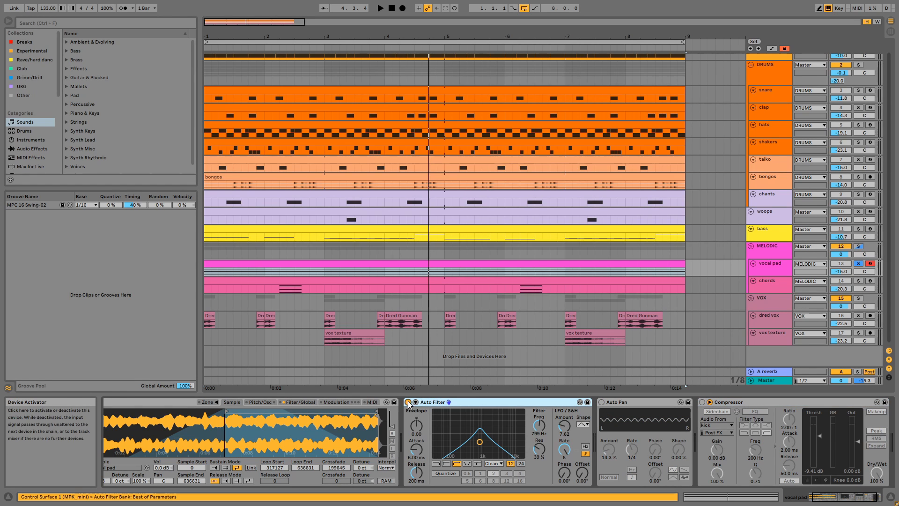
pyautogui.click(408, 402)
pyautogui.press('space')
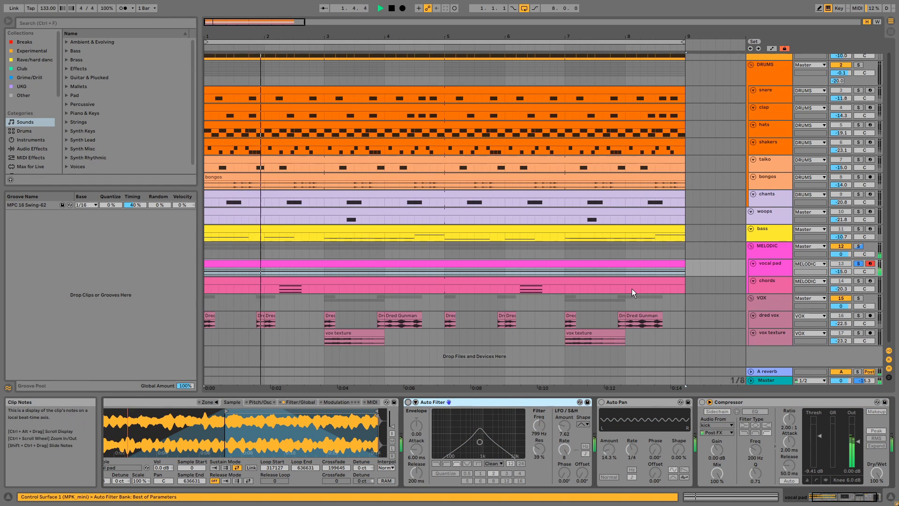
pyautogui.hotkey('ctrl', 'z')
pyautogui.hotkey('ctrl', 'z')
pyautogui.hotkey('ctrl', 'z')
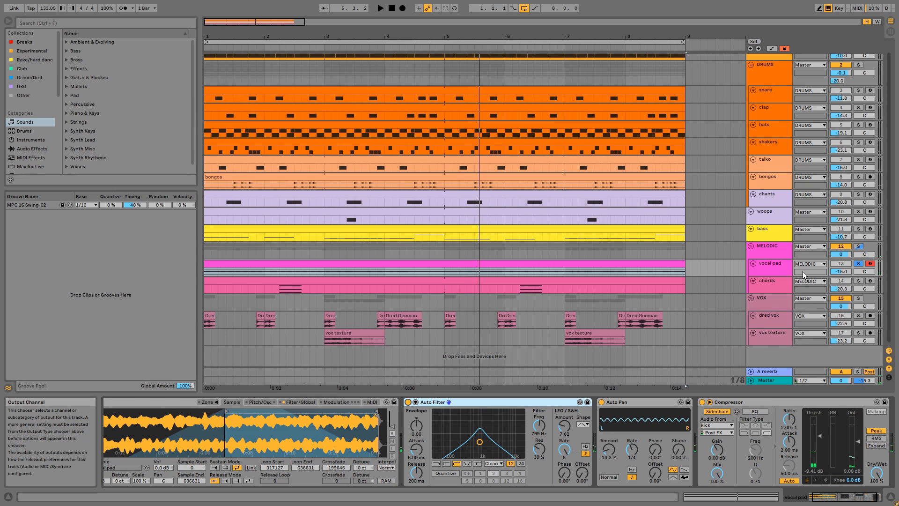
# Solo the chords and play from 2.2.1 while reviewing the clip's MIDI notes, then return to the track's devices
pyautogui.click(858, 280)
pyautogui.click(279, 289)
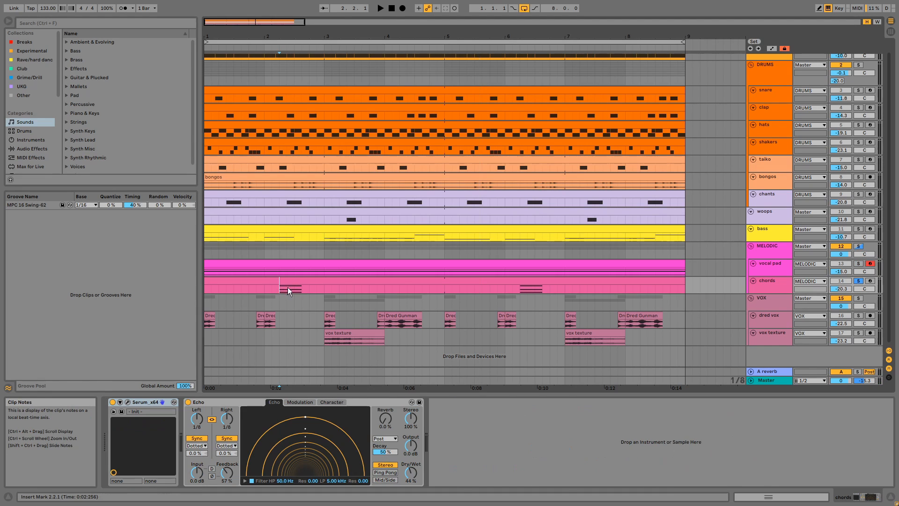
pyautogui.press('space')
pyautogui.doubleClick(293, 283)
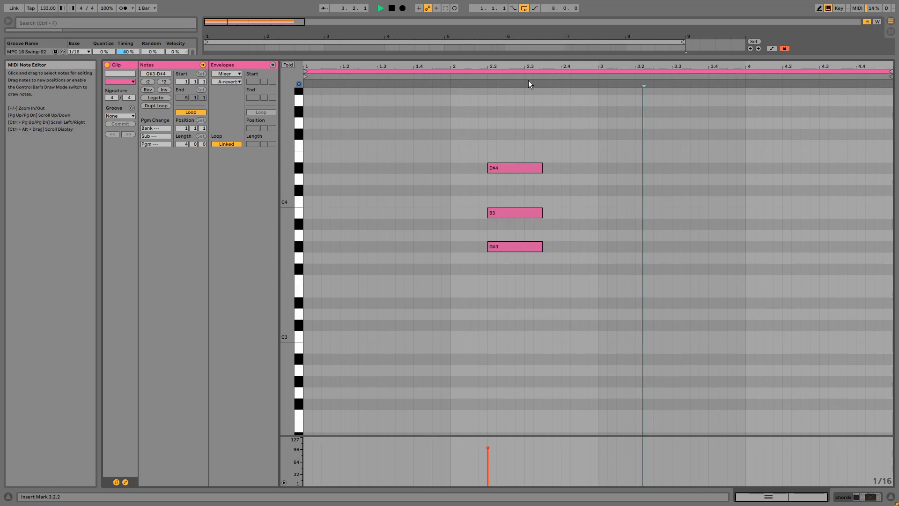
pyautogui.hotkey('shift', 'Tab')
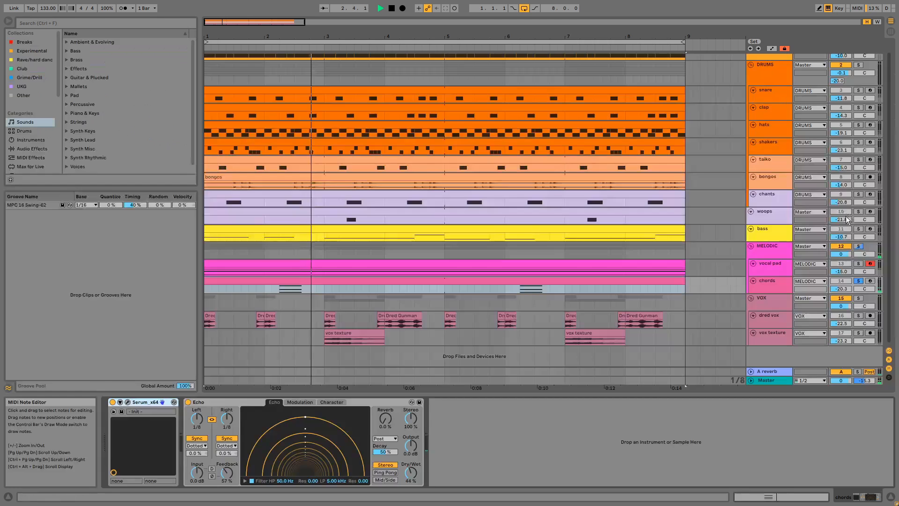
# Unsolo the chords, listen to them in the full mix, mark the spot before the second chord at 6.1.3, and stop
pyautogui.click(858, 280)
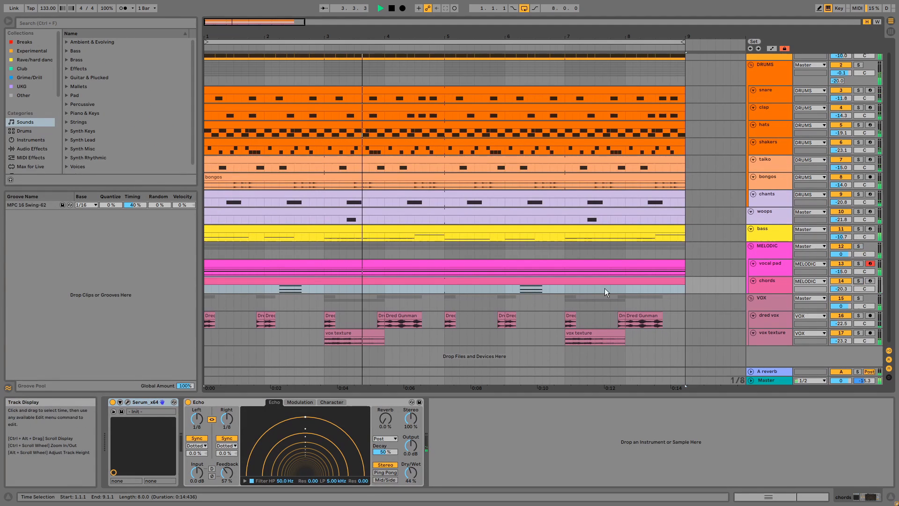
pyautogui.click(512, 288)
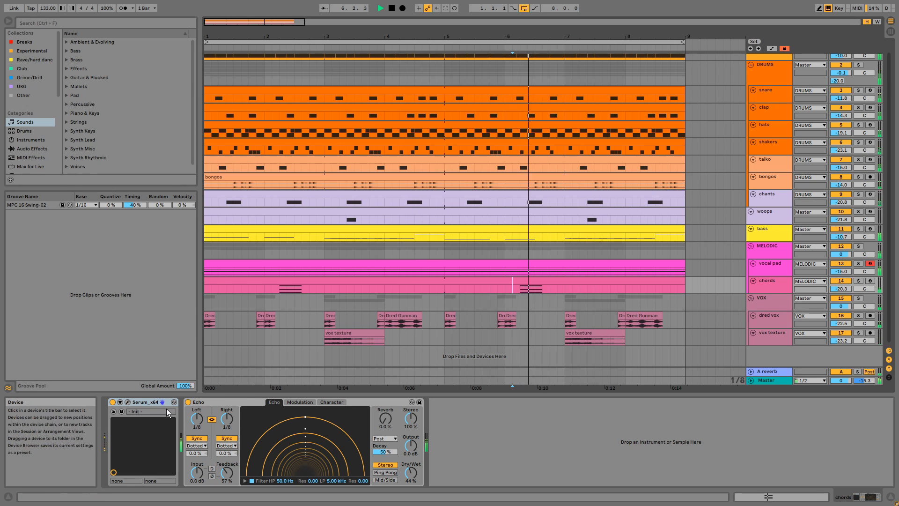
pyautogui.press('space')
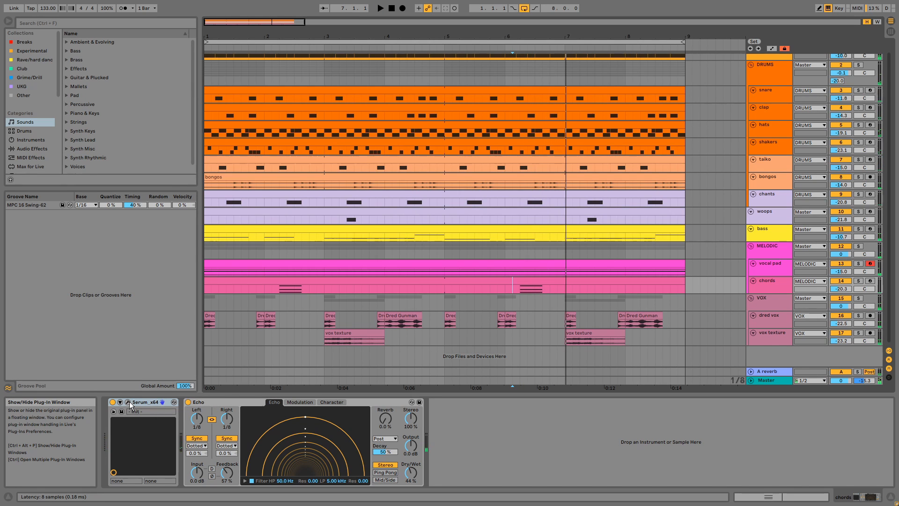
# Open the chords' Serum and examine its oscillators, Env 2, modulation matrix and FX page
pyautogui.click(128, 402)
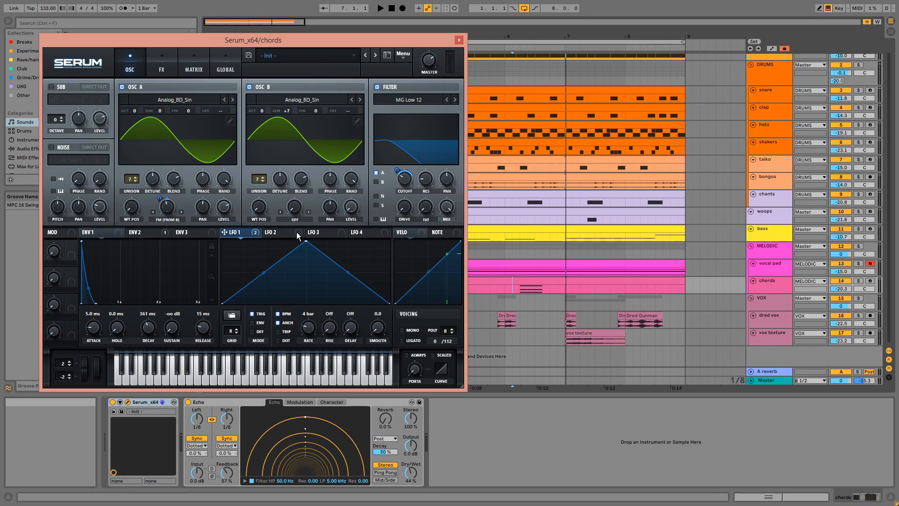
pyautogui.click(140, 232)
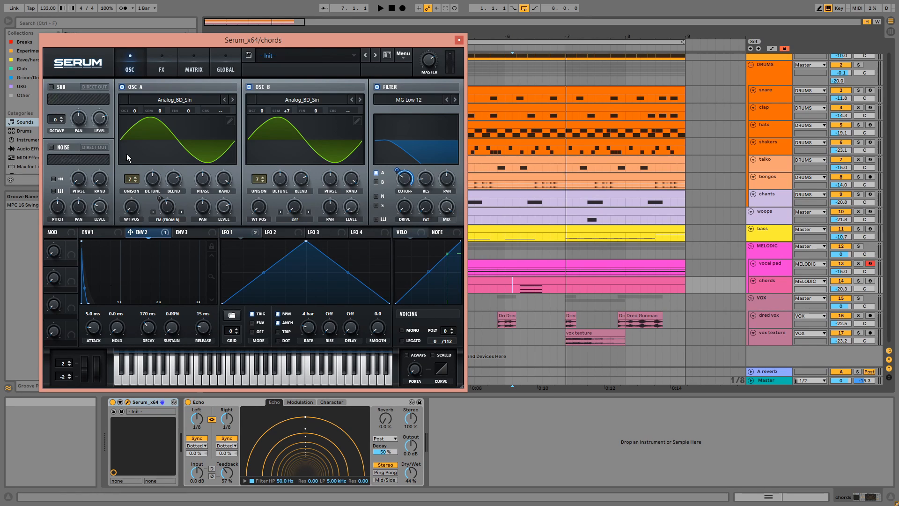
pyautogui.click(190, 70)
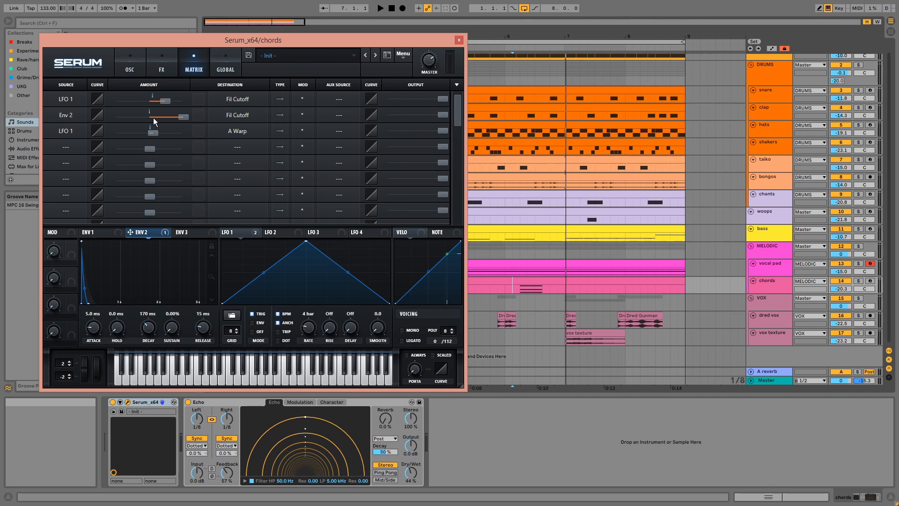
pyautogui.click(156, 60)
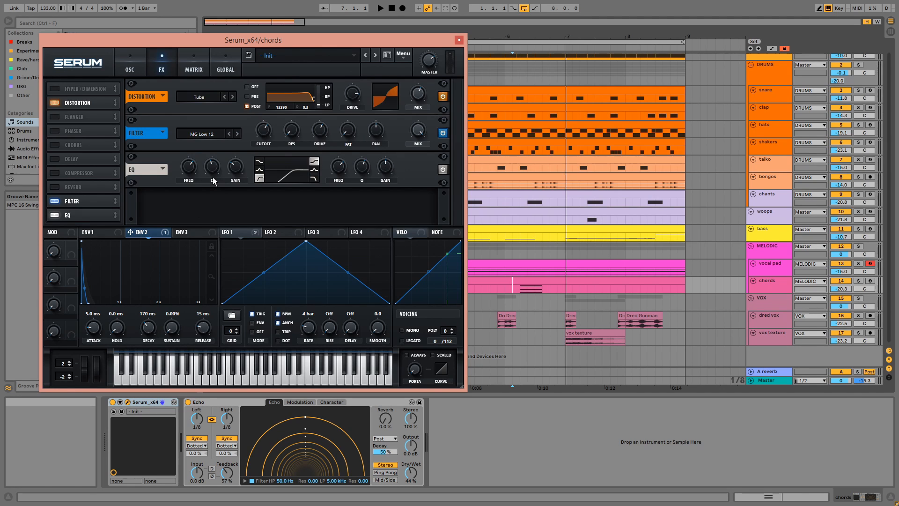
# Play the soloed chords from 6.1.3 to compare Serum's FX Filter and EQ off and on, then close the plug-in
pyautogui.click(858, 281)
pyautogui.click(512, 290)
pyautogui.press('space')
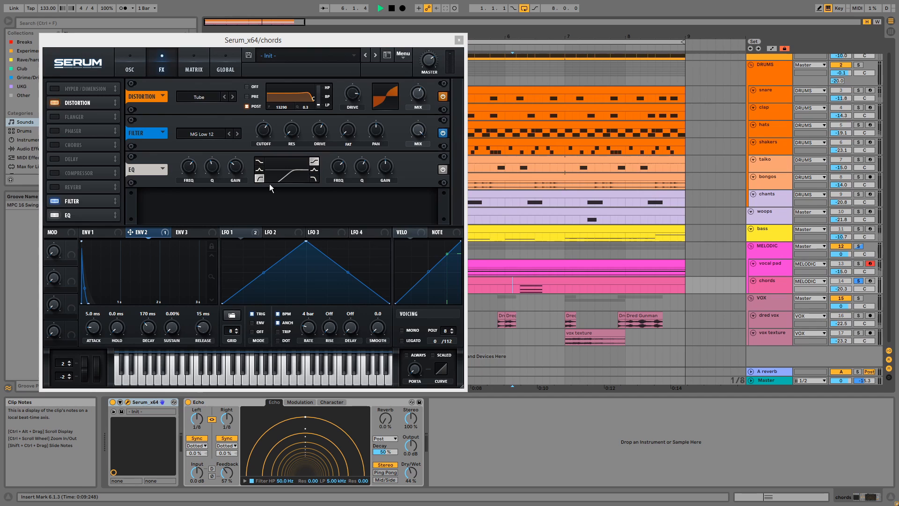
pyautogui.press('space')
pyautogui.click(444, 166)
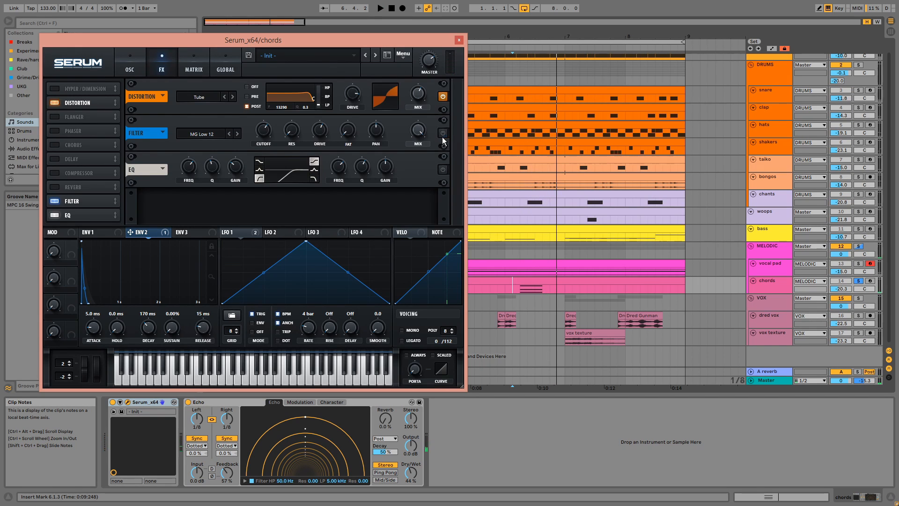
pyautogui.press('space')
pyautogui.press('space')
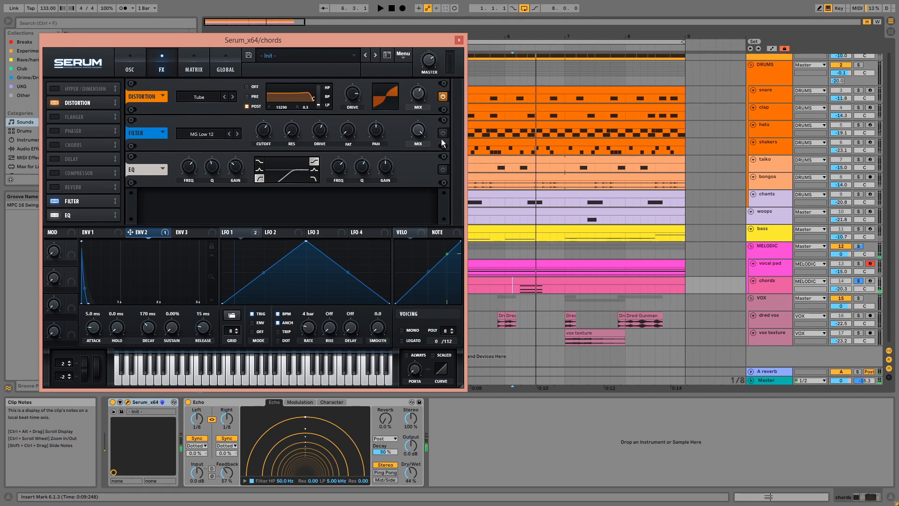
pyautogui.click(442, 135)
pyautogui.press('space')
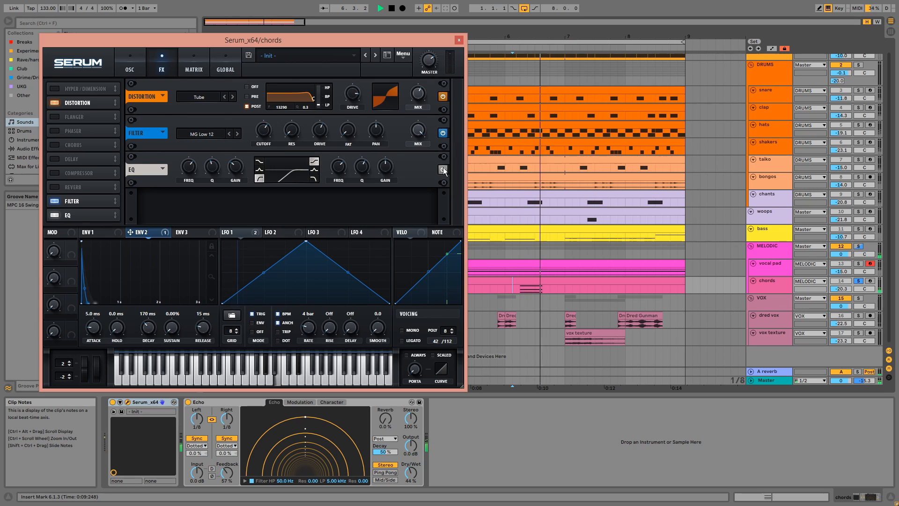
pyautogui.press('space')
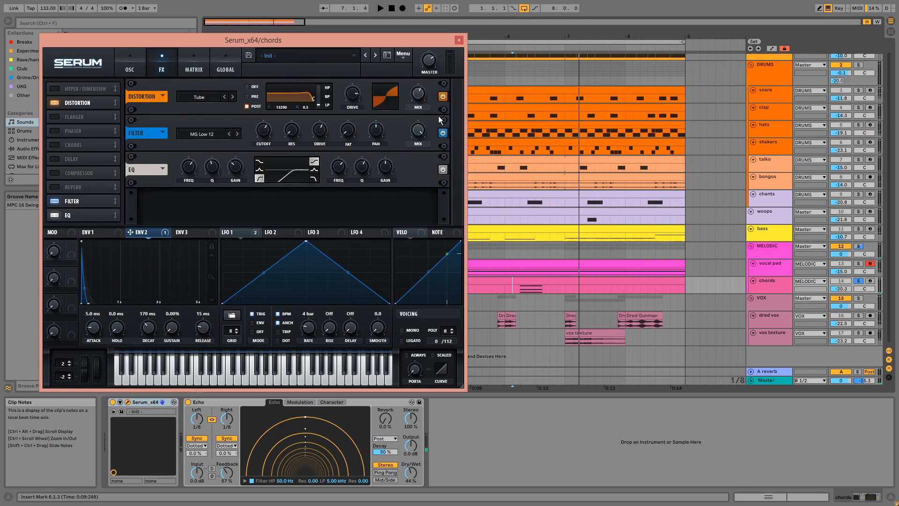
pyautogui.click(459, 40)
# Inspect the Echo on the chords, followed by the EQ Eight and Bass Mono on the MELODIC group
pyautogui.click(238, 400)
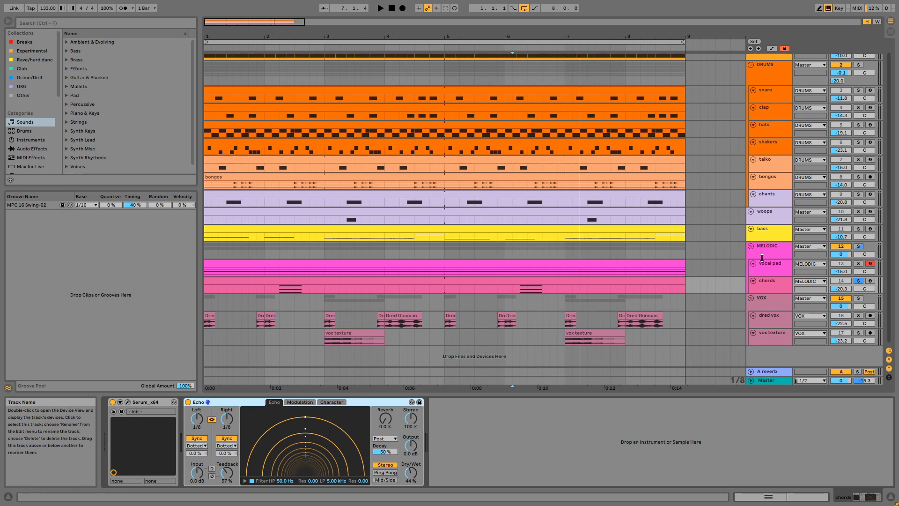
pyautogui.click(763, 256)
pyautogui.click(251, 402)
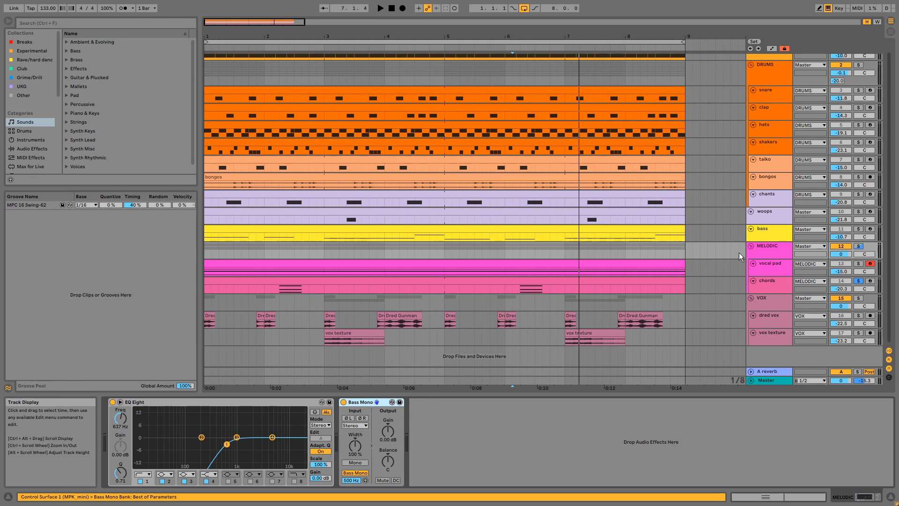
# Increase the MELODIC group track's height to reveal its reverb send level
pyautogui.click(772, 255)
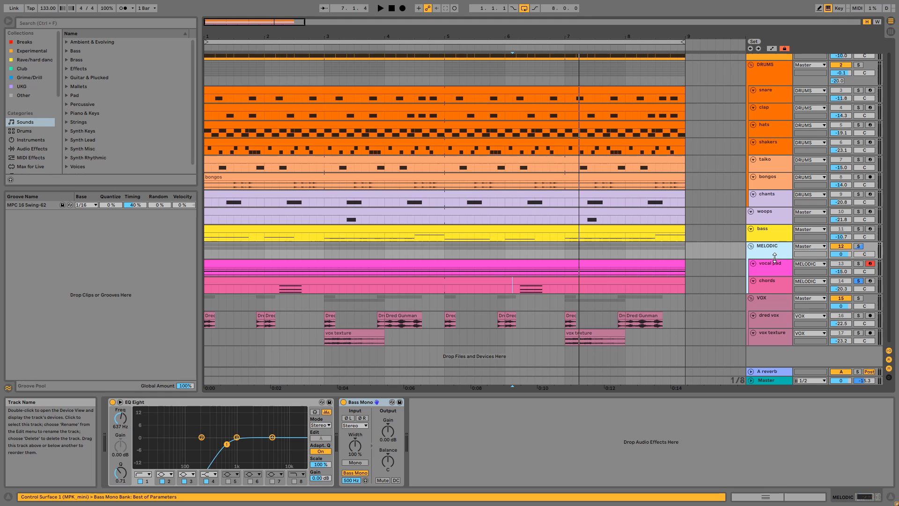
pyautogui.moveTo(774, 259); pyautogui.dragTo(775, 263)
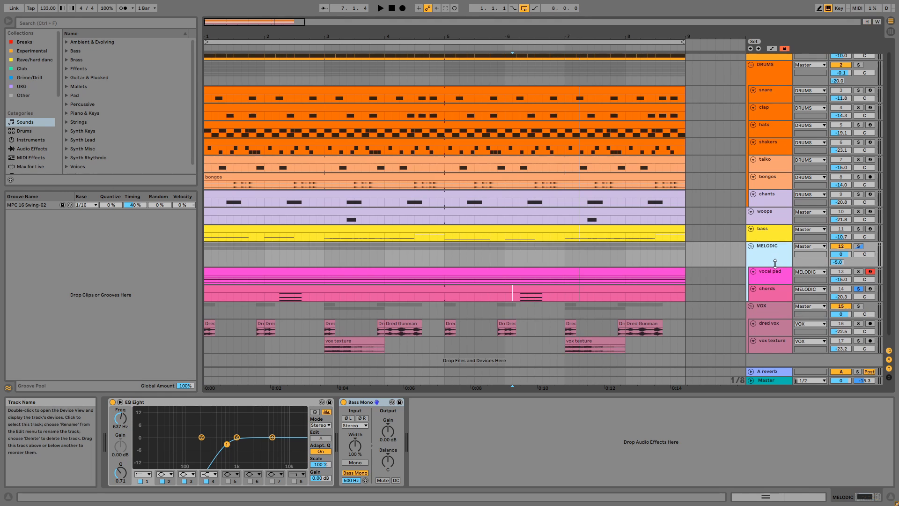
# Select the bass track and increase its height to reveal its reverb send level
pyautogui.click(771, 235)
pyautogui.moveTo(776, 241); pyautogui.dragTo(776, 250)
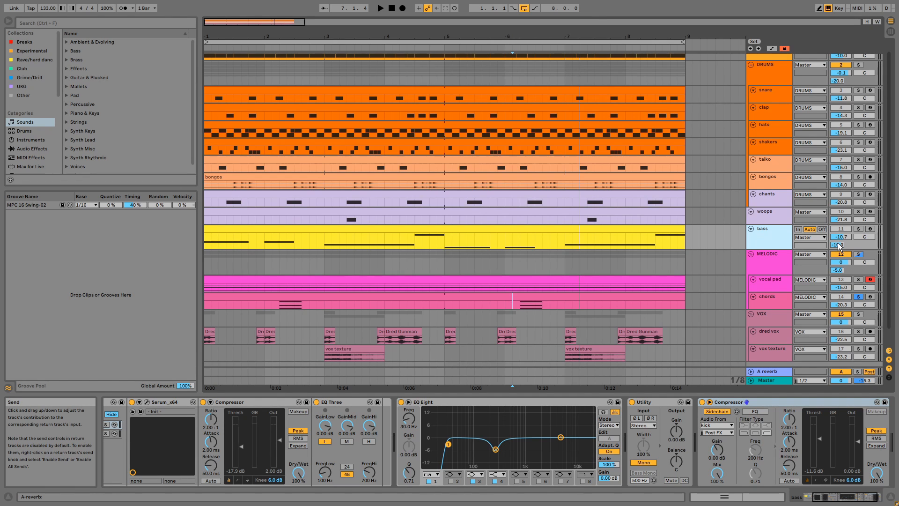
# Audition the dred vox from 1.1.1, first soloed and after optimizing the arrangement height, unsoloed within the full mix
pyautogui.click(859, 332)
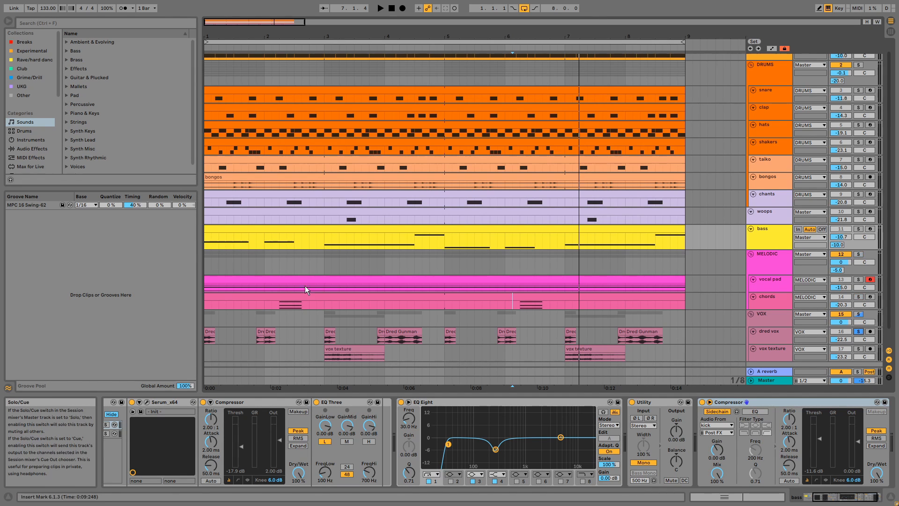
pyautogui.click(209, 330)
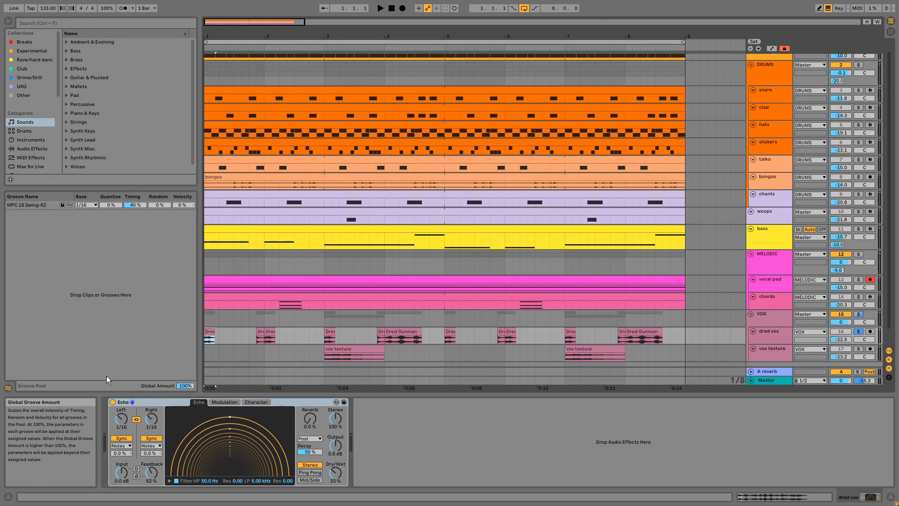
pyautogui.press('space')
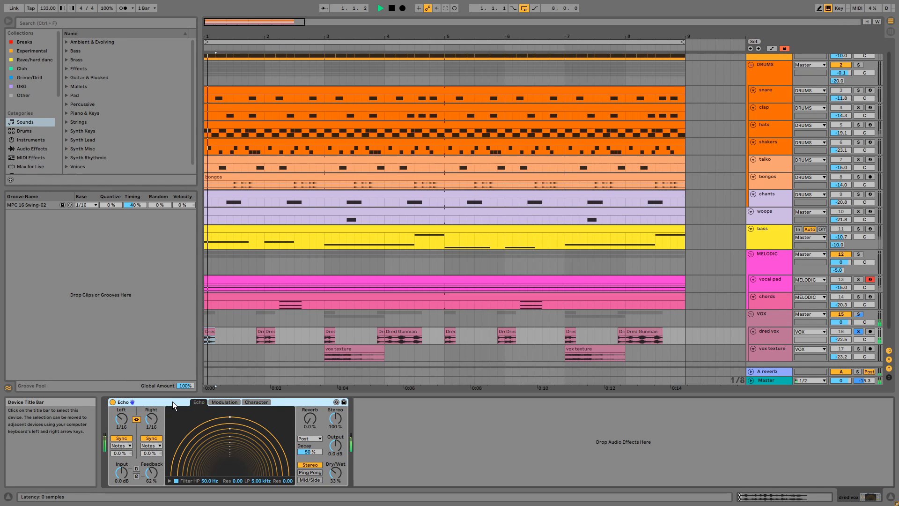
pyautogui.click(867, 22)
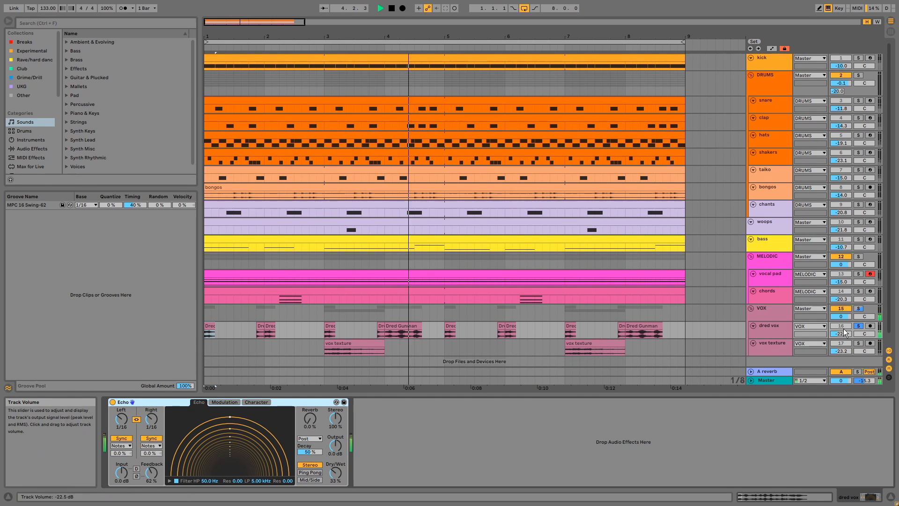
pyautogui.click(858, 326)
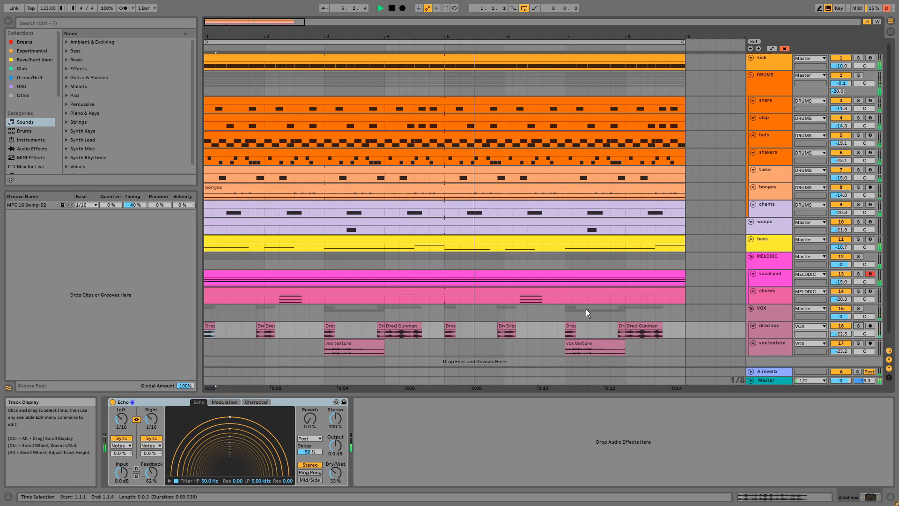
# Inspect the vox texture track's Echo, including its Character settings, along with its Auto Filter and Compressor
pyautogui.scroll(-1, 583, 313)
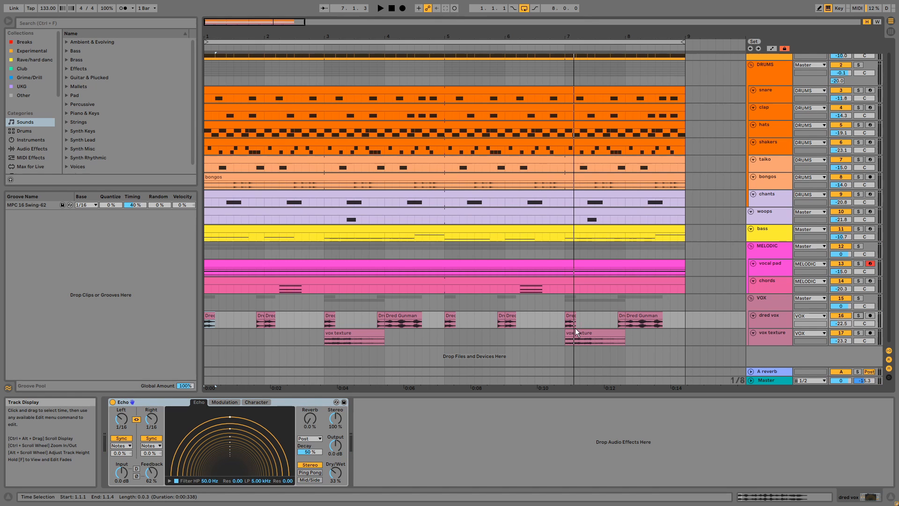
pyautogui.click(768, 338)
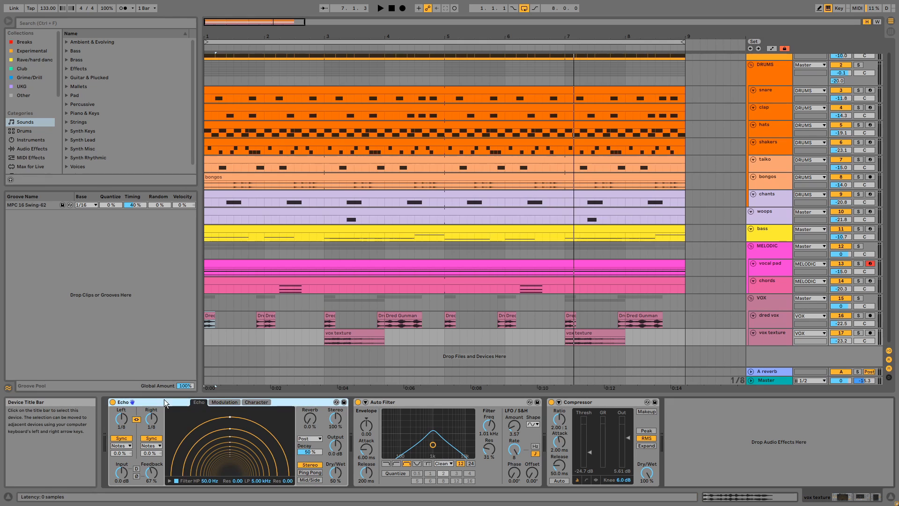
pyautogui.click(250, 402)
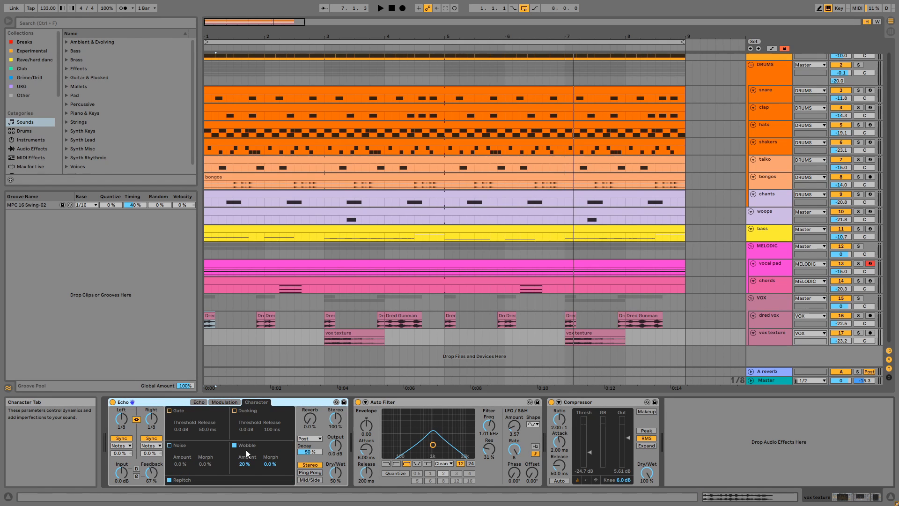
pyautogui.click(431, 404)
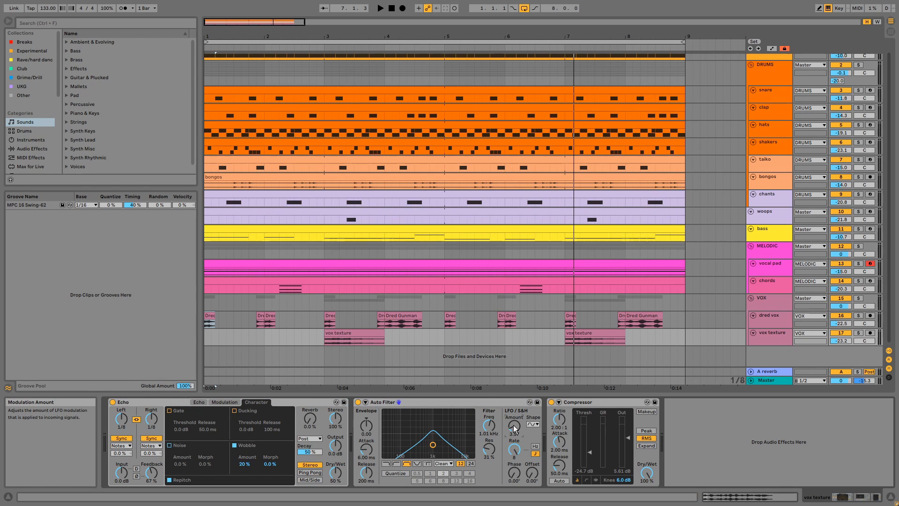
pyautogui.click(607, 401)
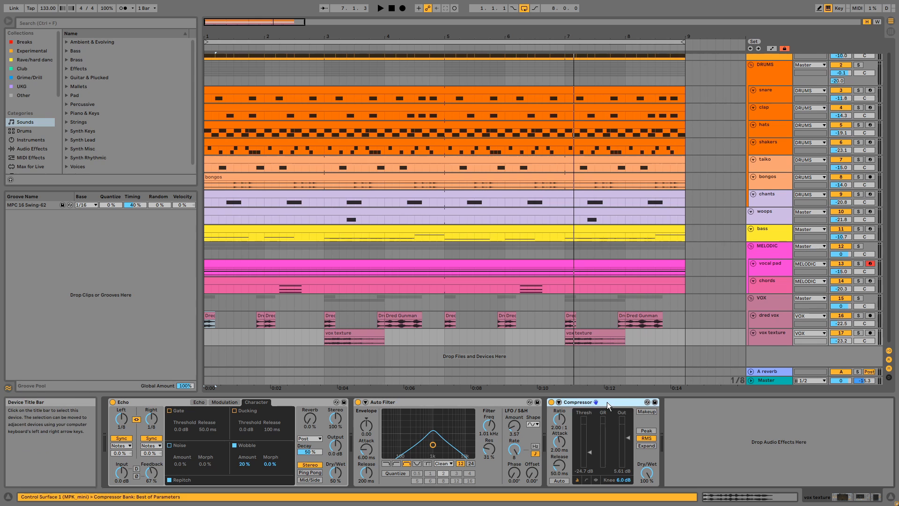
# Solo the vox texture and play it from 3.1.1, comparing the sound with the Compressor on and off, and leave the Compressor enabled
pyautogui.click(858, 333)
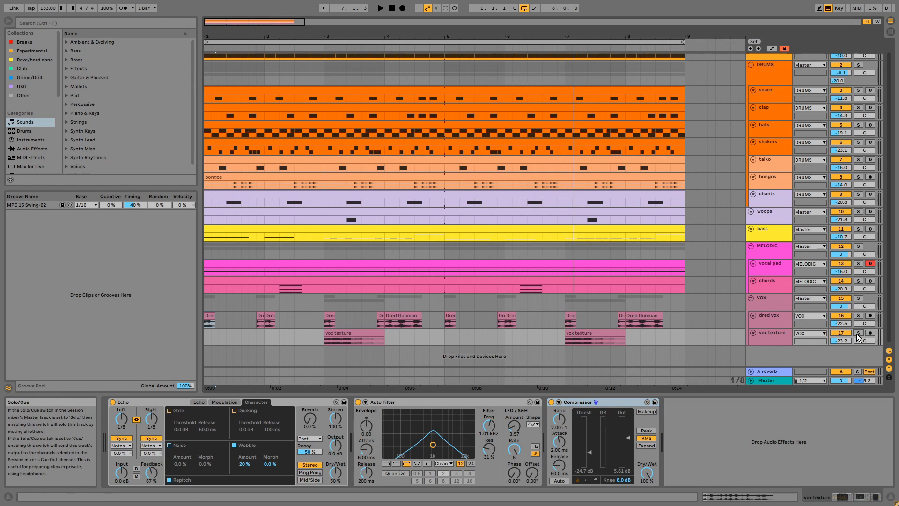
pyautogui.click(328, 340)
pyautogui.press('space')
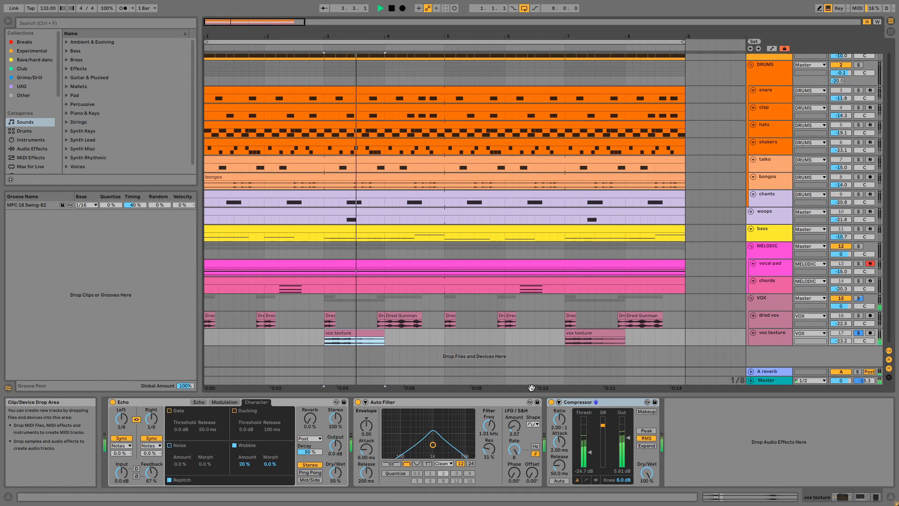
pyautogui.click(555, 406)
pyautogui.click(552, 402)
pyautogui.press('space')
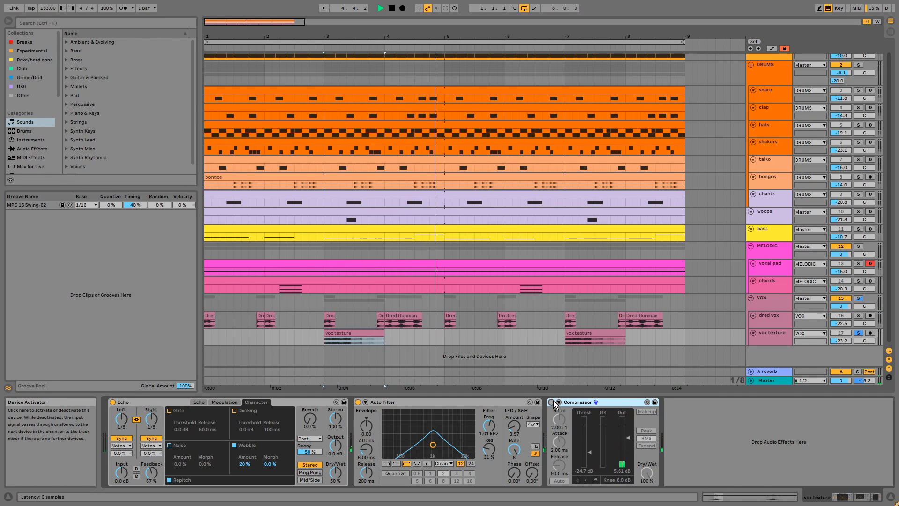
pyautogui.click(552, 403)
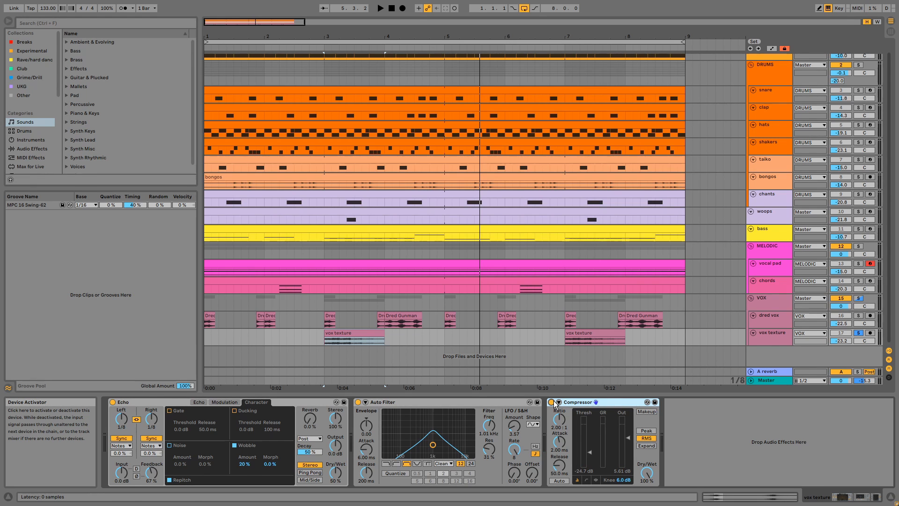
# Inspect the EQ Eight and Bass Mono on the VOX group and increase the track's height to reveal its reverb send level
pyautogui.click(767, 299)
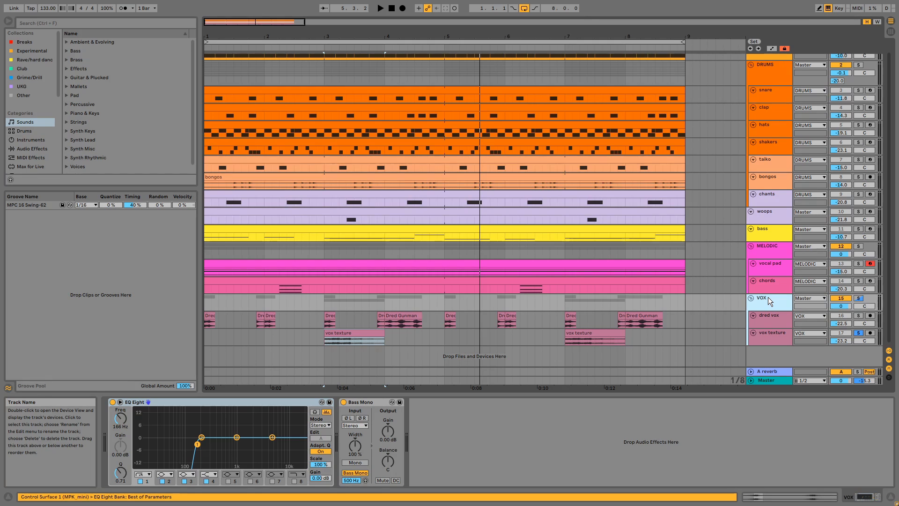
pyautogui.click(297, 401)
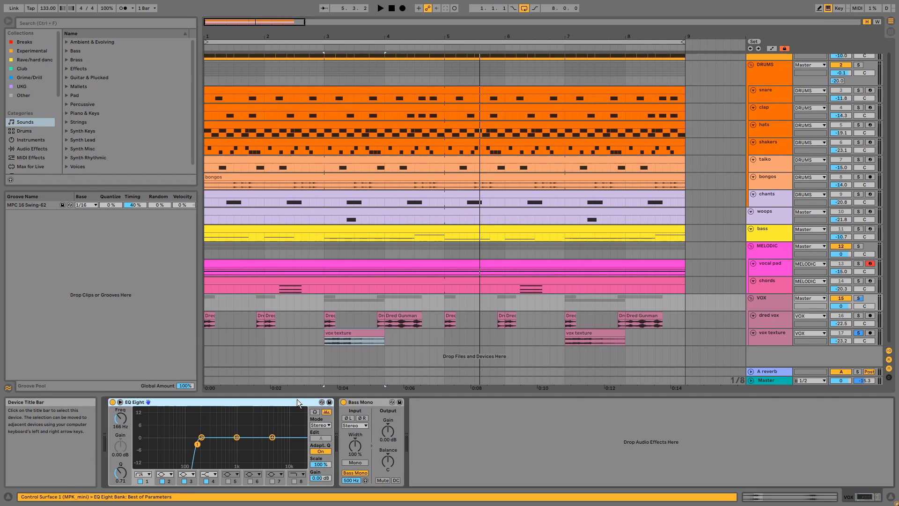
pyautogui.click(365, 402)
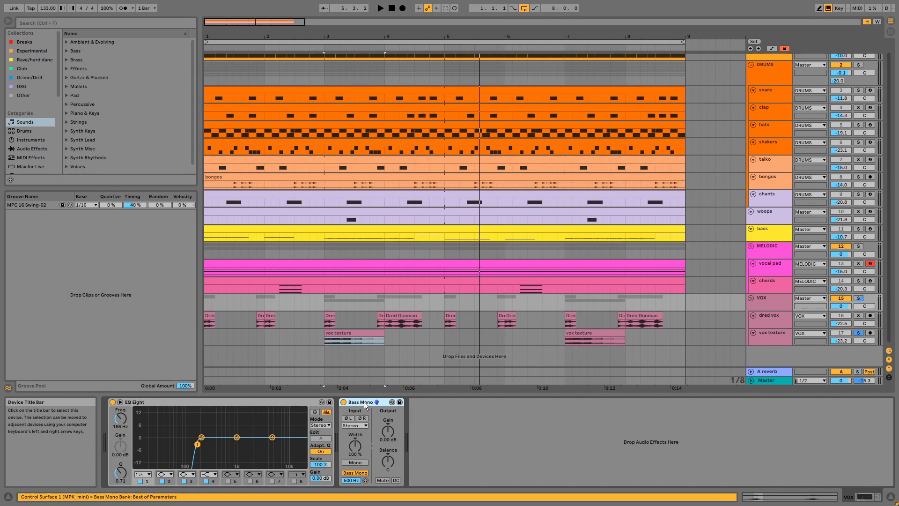
pyautogui.click(780, 301)
pyautogui.moveTo(779, 310); pyautogui.dragTo(779, 318)
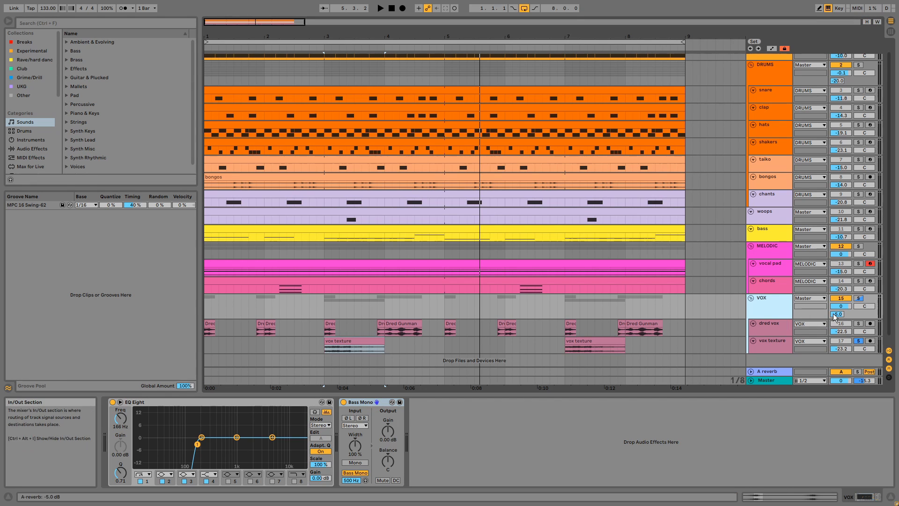